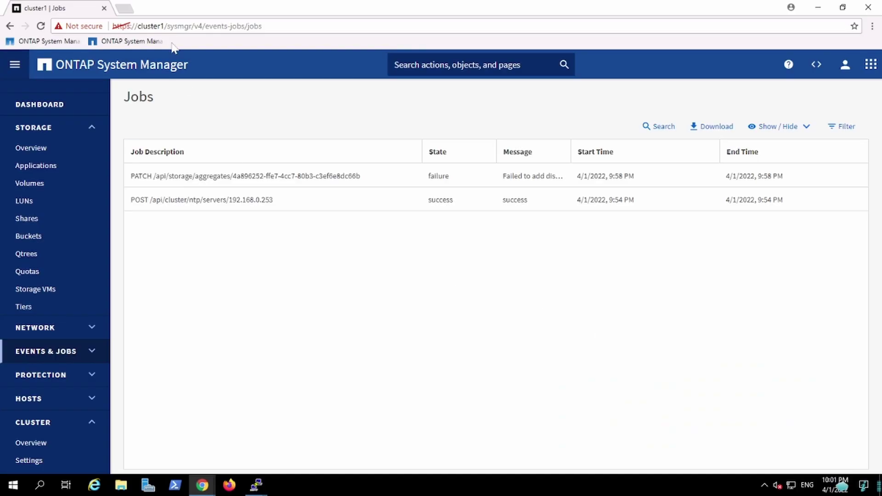
- Open the storage Tiers page of the cluster
{"action": "left_click", "coordinate": [87, 128]}
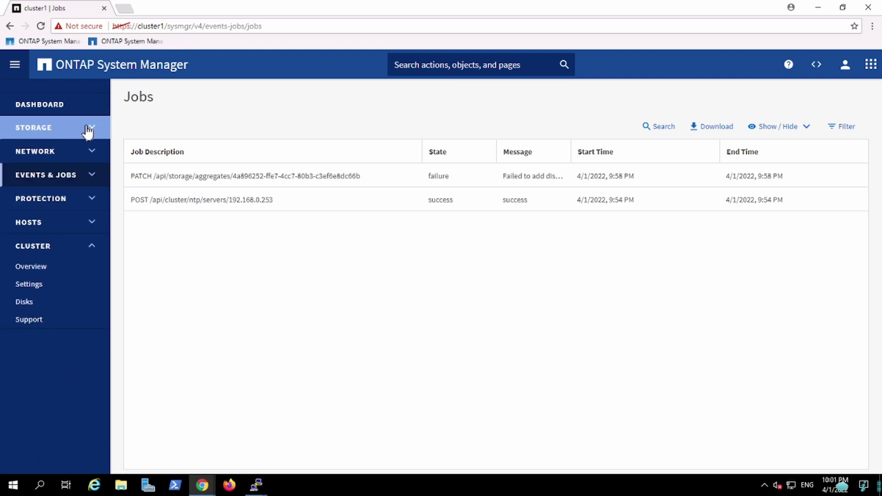
{"action": "left_click", "coordinate": [82, 252]}
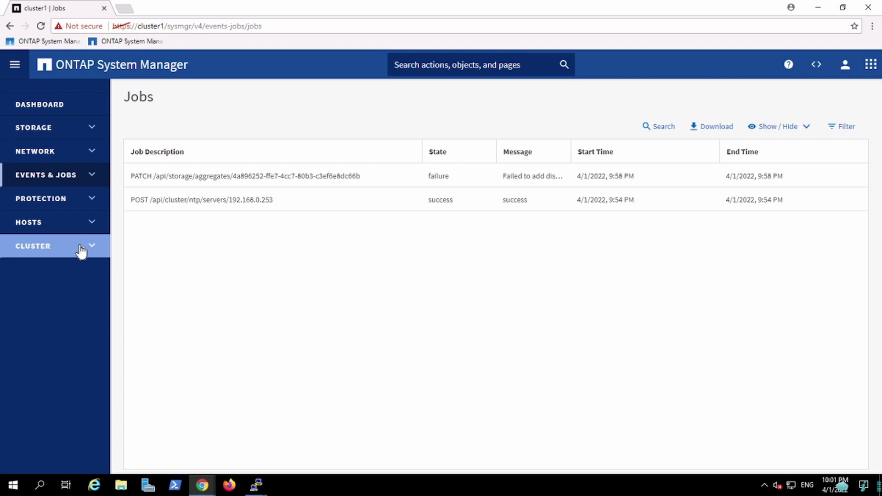
{"action": "left_click", "coordinate": [79, 134]}
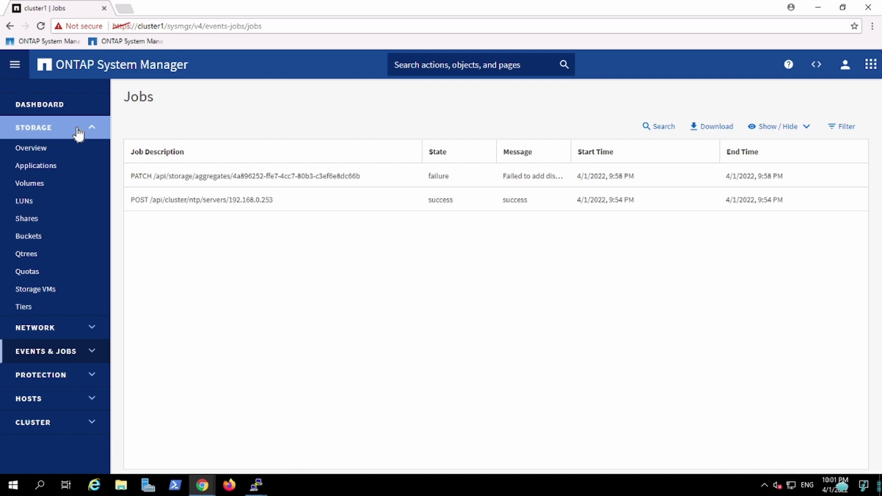
{"action": "left_click", "coordinate": [33, 308]}
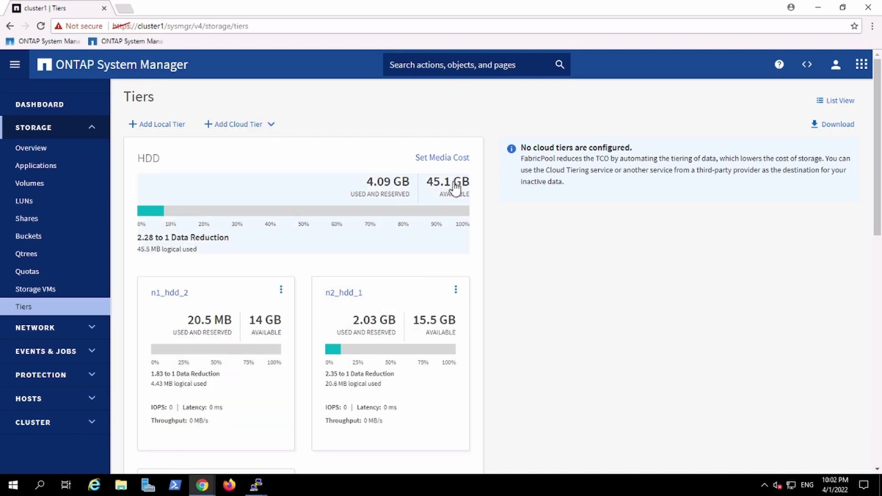
- Open the details of the SSD local tier n1_ssd_3
{"action": "left_click", "coordinate": [878, 269]}
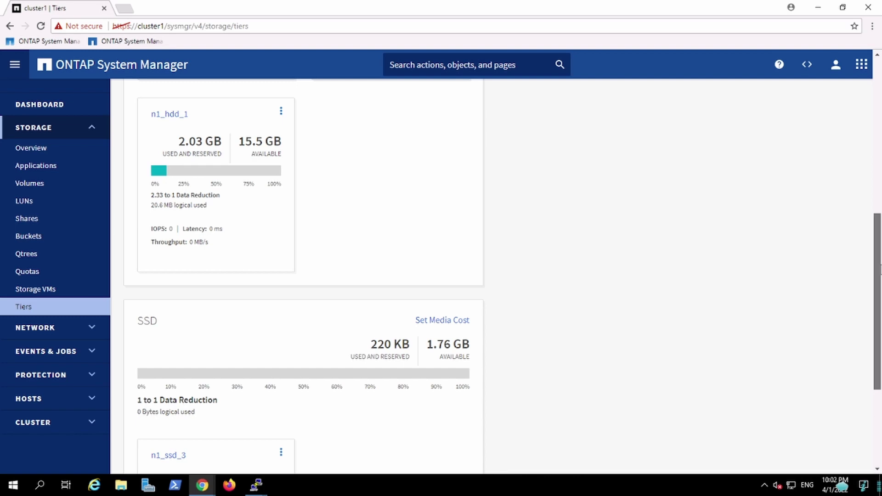
{"action": "left_click_drag", "start_coordinate": [881, 269], "coordinate": [880, 269]}
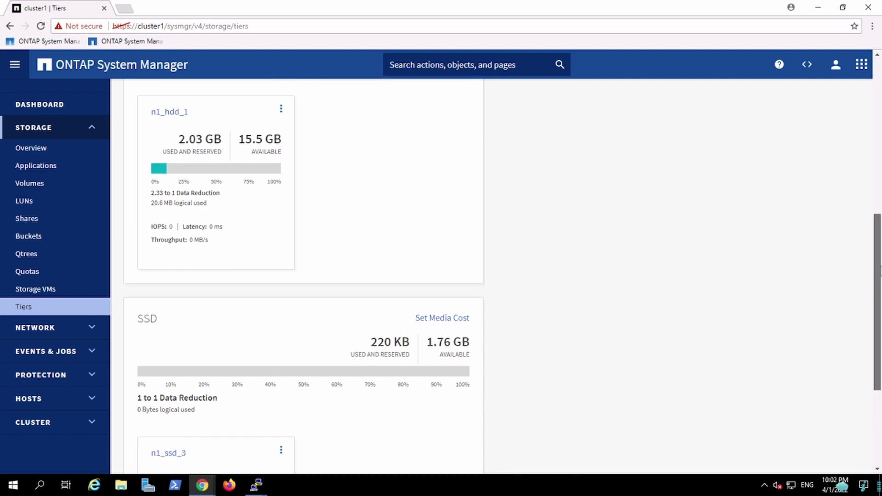
{"action": "left_click_drag", "start_coordinate": [880, 270], "coordinate": [880, 353]}
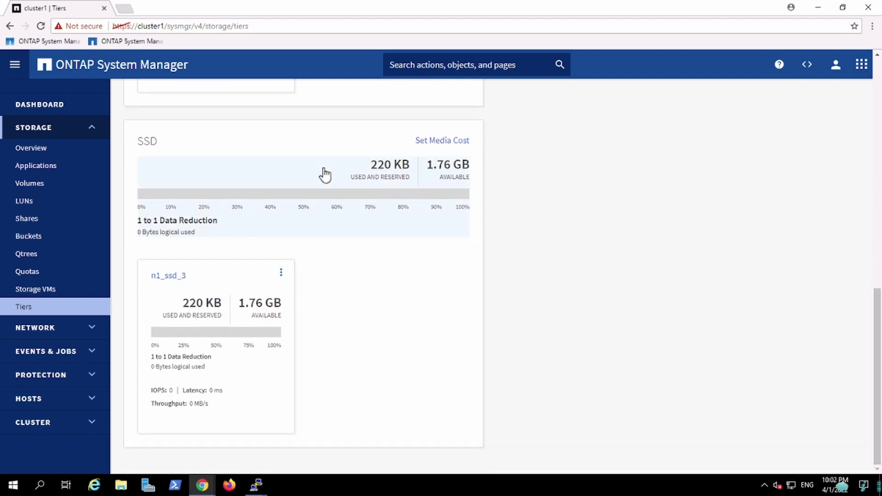
{"action": "left_click", "coordinate": [175, 277]}
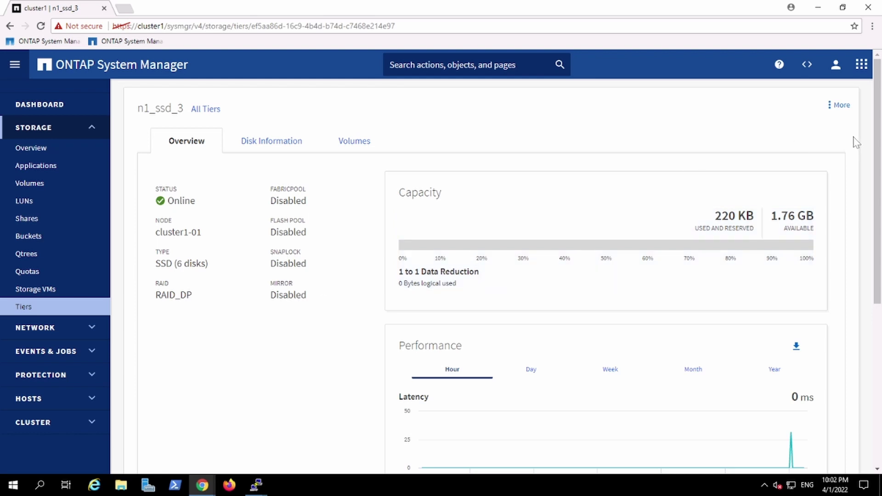
{"action": "left_click", "coordinate": [834, 108]}
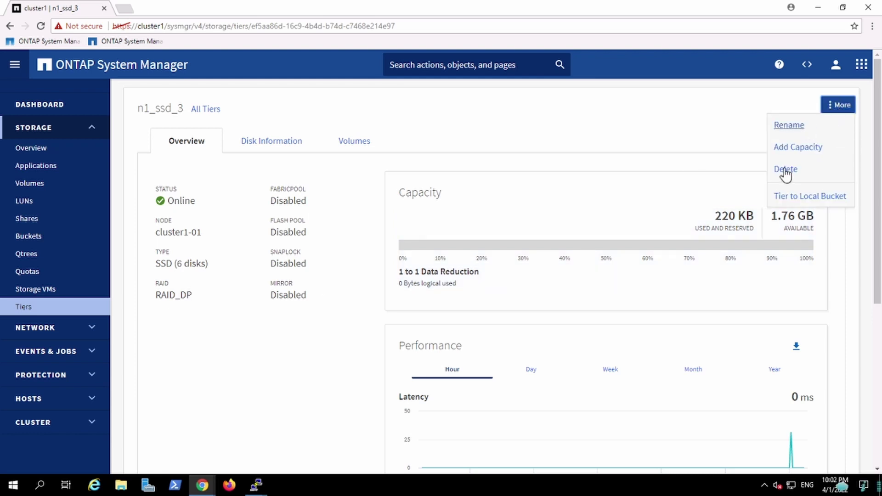
{"action": "left_click", "coordinate": [791, 149]}
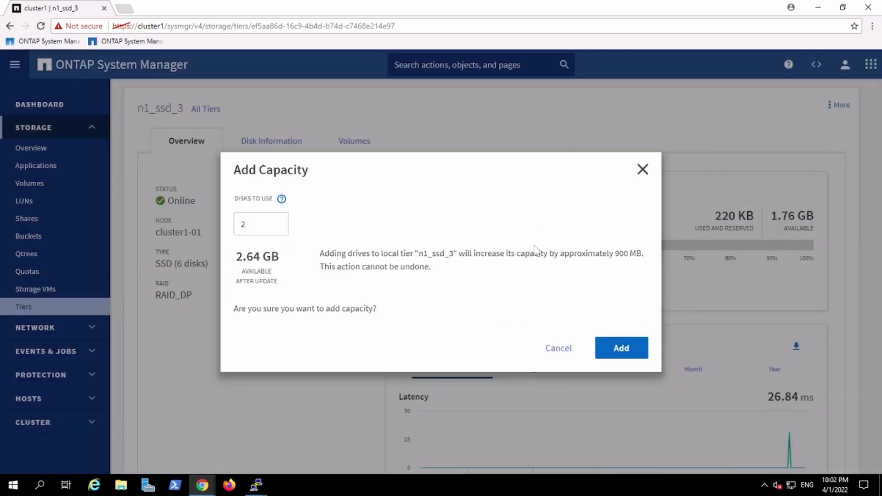
{"action": "left_click_drag", "start_coordinate": [547, 222], "coordinate": [512, 257]}
{"action": "left_click", "coordinate": [643, 169]}
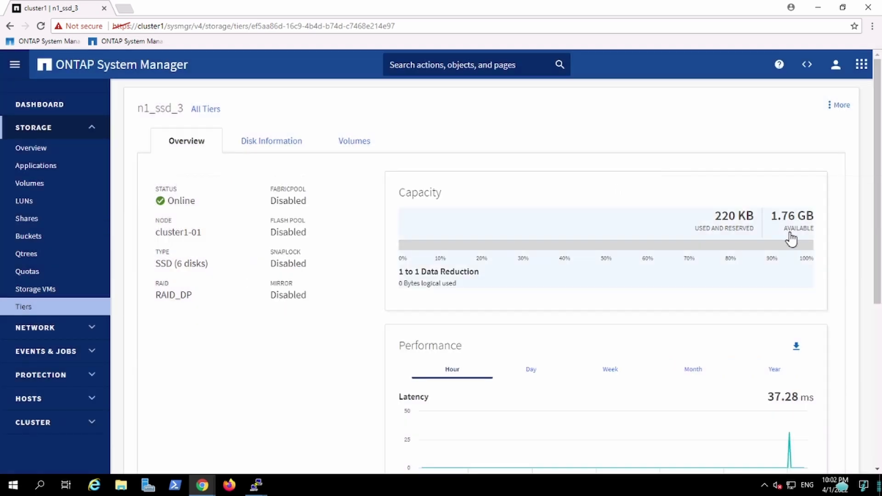
- Add capacity to the local tier n1_ssd_3 using 2 disks
{"action": "left_click", "coordinate": [841, 115]}
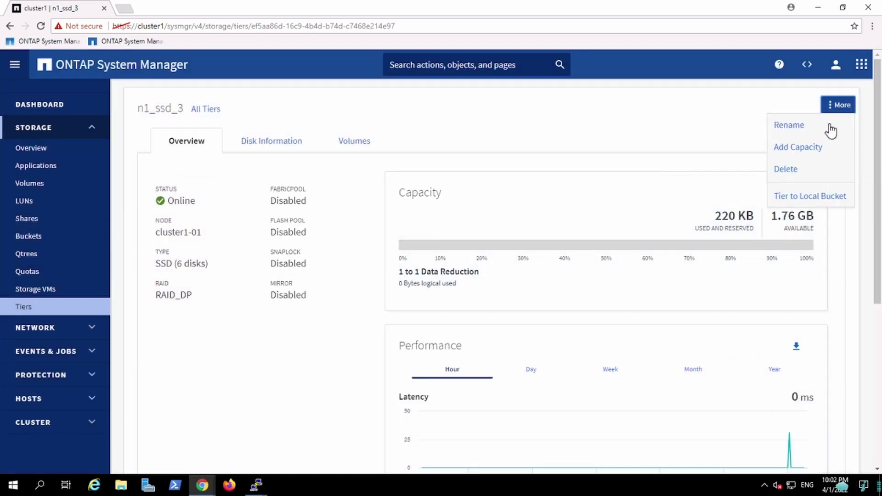
{"action": "left_click", "coordinate": [800, 148]}
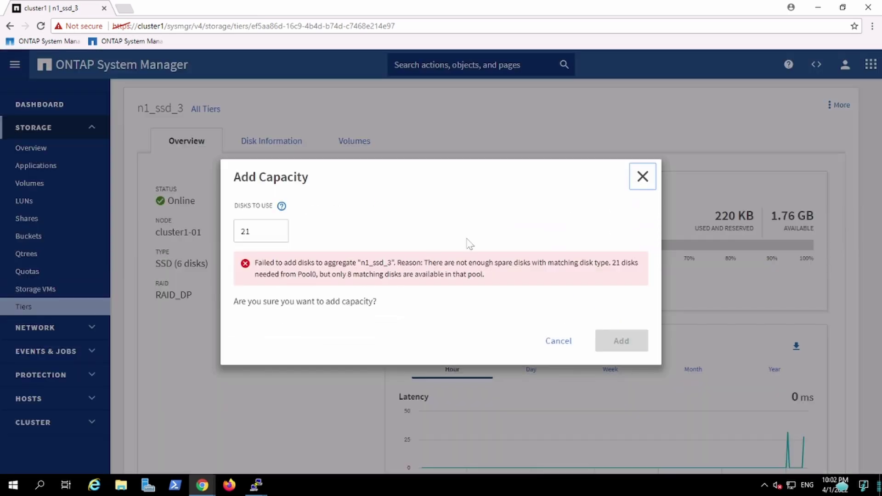
{"action": "left_click", "coordinate": [276, 231]}
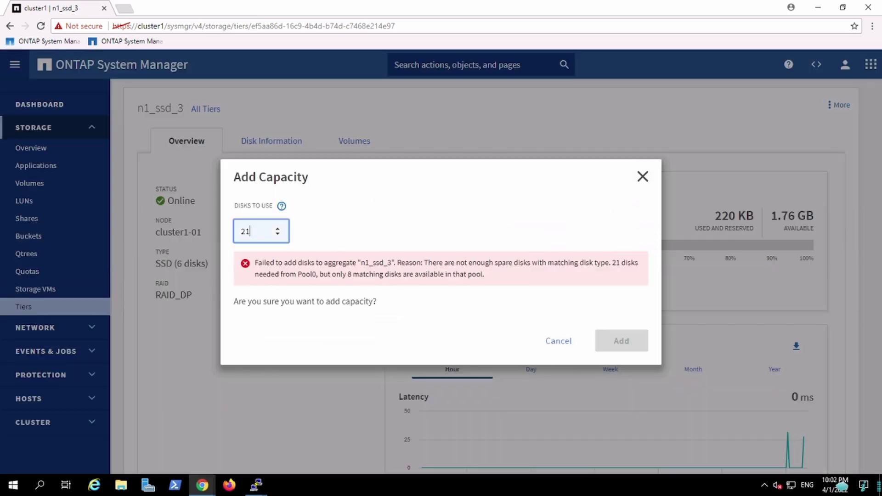
{"action": "left_click", "coordinate": [416, 324]}
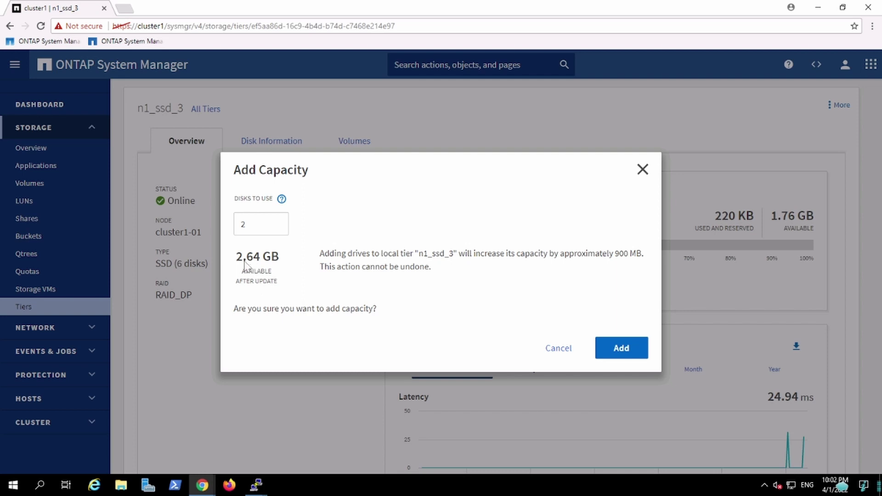
{"action": "left_click", "coordinate": [623, 350]}
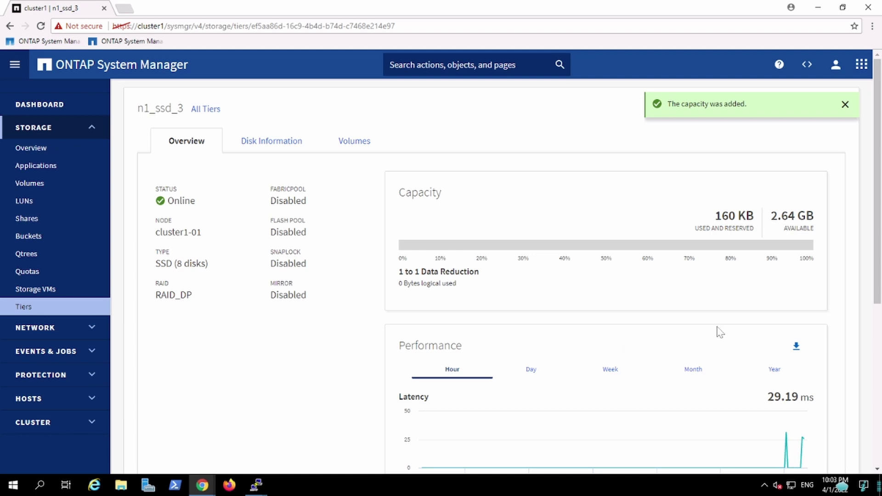
- Examine the capacity breakdown of n1_ssd_3 and its disk information sorted by usable size
{"action": "left_click", "coordinate": [808, 233]}
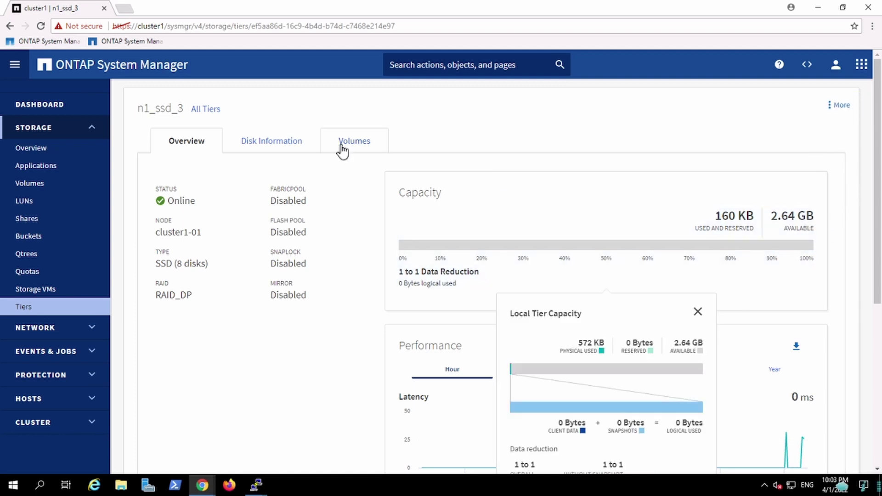
{"action": "left_click", "coordinate": [238, 149]}
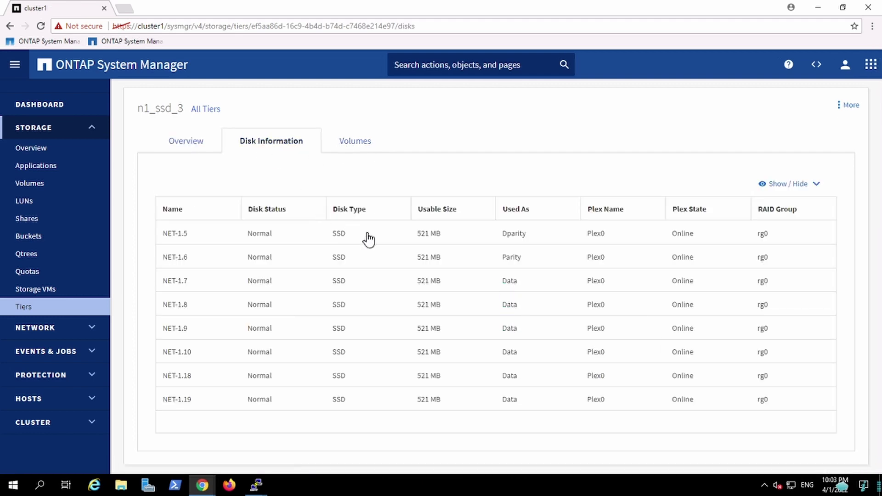
{"action": "left_click", "coordinate": [464, 216]}
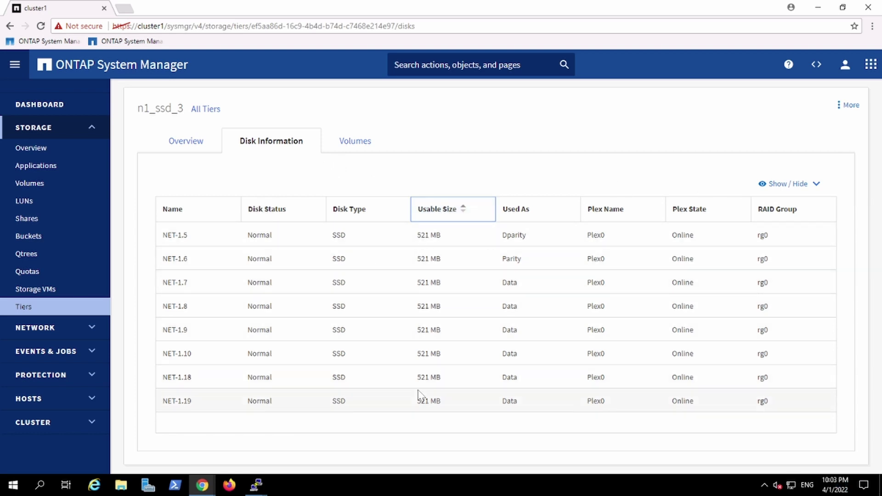
{"action": "left_click", "coordinate": [181, 142]}
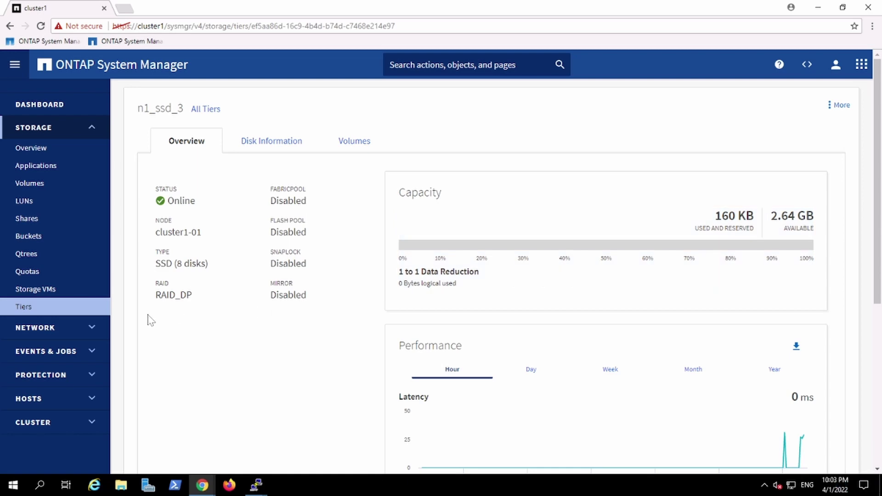
- Review the storage recommendation details and encryption options for adding a local tier, closing the dialog without saving
{"action": "left_click", "coordinate": [61, 313]}
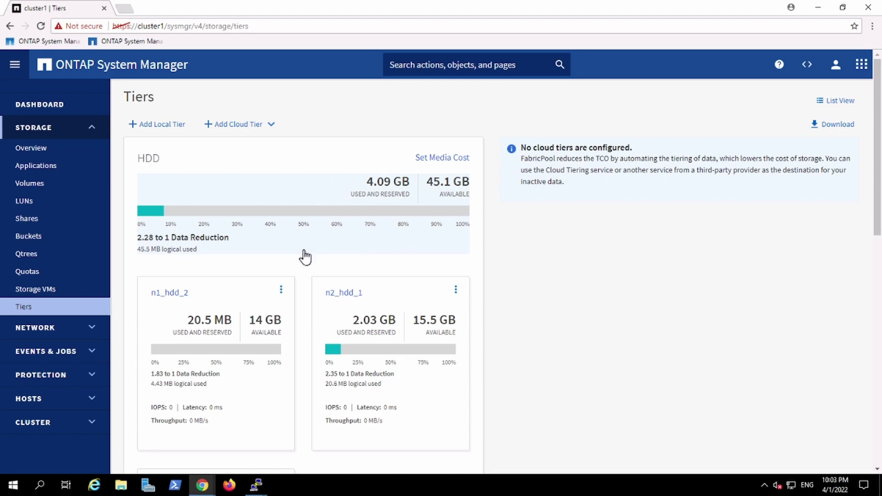
{"action": "left_click", "coordinate": [156, 125]}
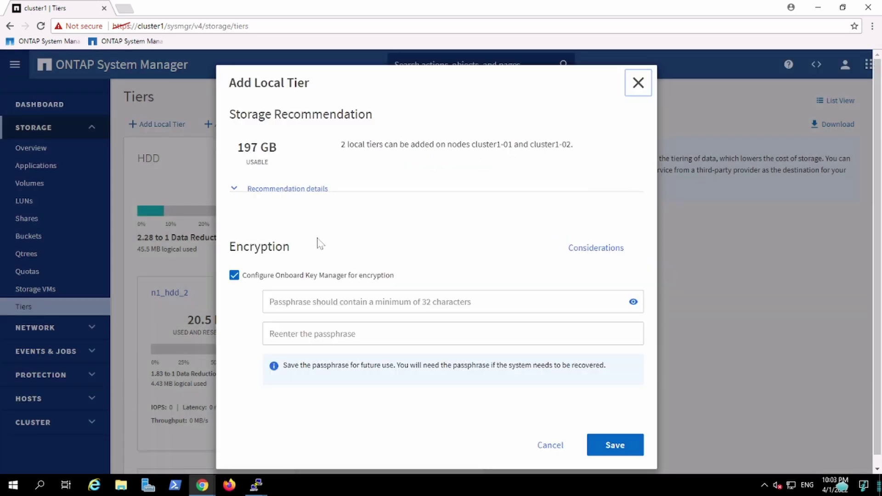
{"action": "left_click", "coordinate": [233, 192]}
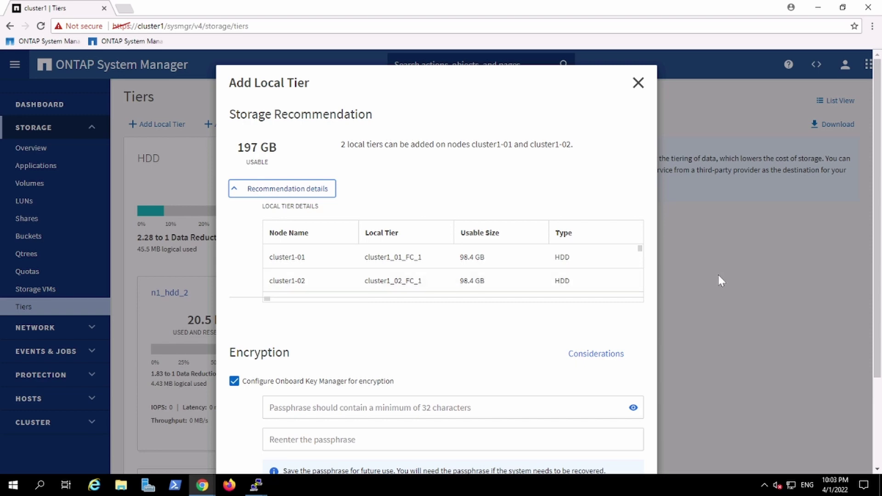
{"action": "scroll", "coordinate": [878, 244], "scroll_direction": "down", "scroll_amount": 2}
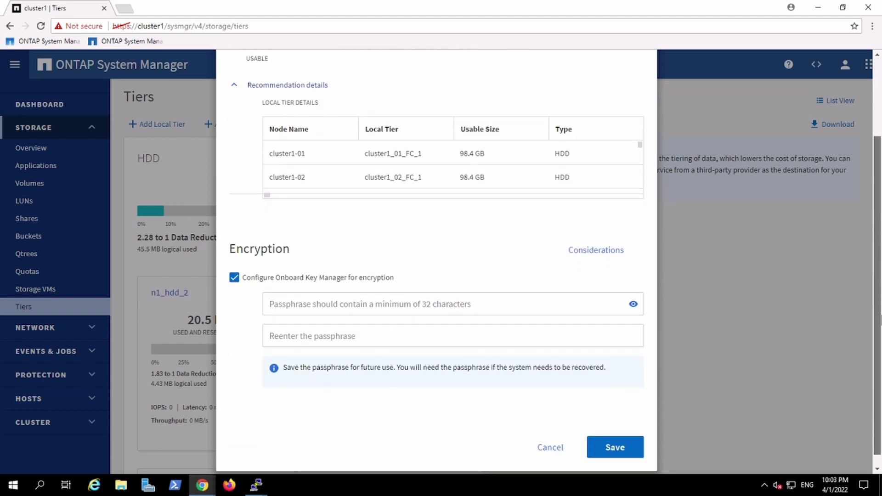
{"action": "scroll", "coordinate": [878, 243], "scroll_direction": "up", "scroll_amount": 2}
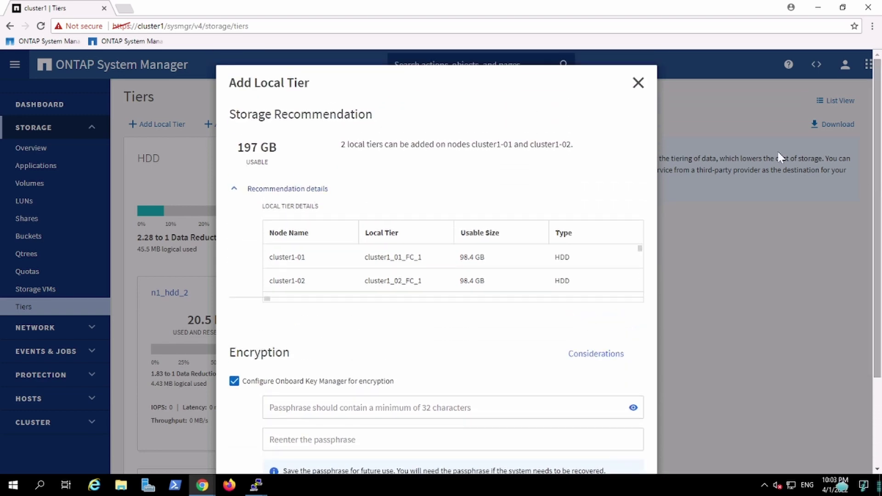
{"action": "left_click", "coordinate": [639, 87]}
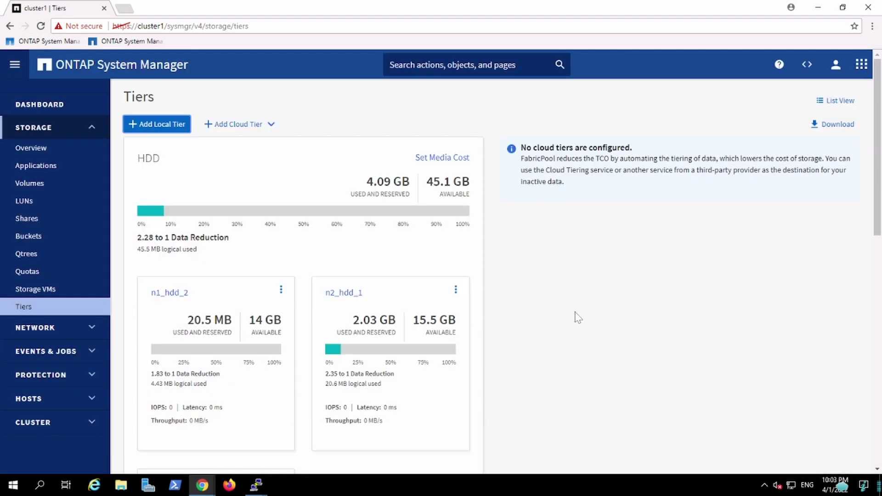
- Switch to the cluster1.demo.netapp.com PuTTY session and list the aggregates with "aggr show"
{"action": "left_click", "coordinate": [259, 490]}
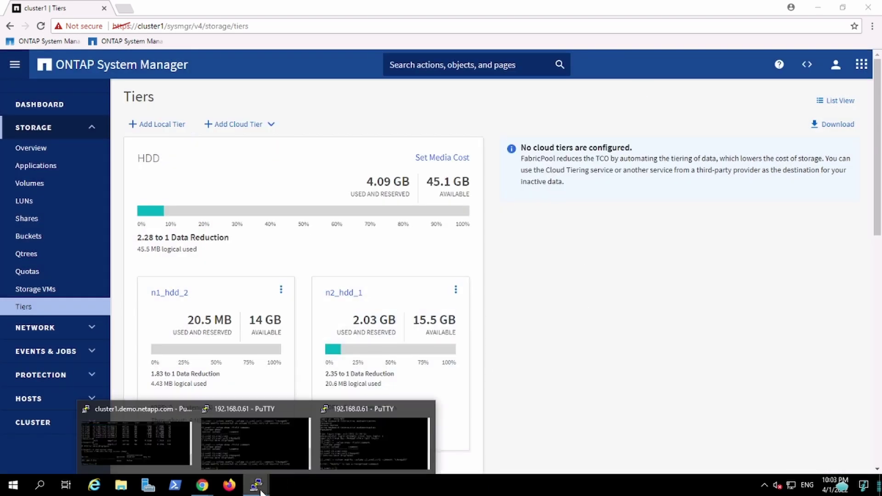
{"action": "left_click", "coordinate": [162, 452]}
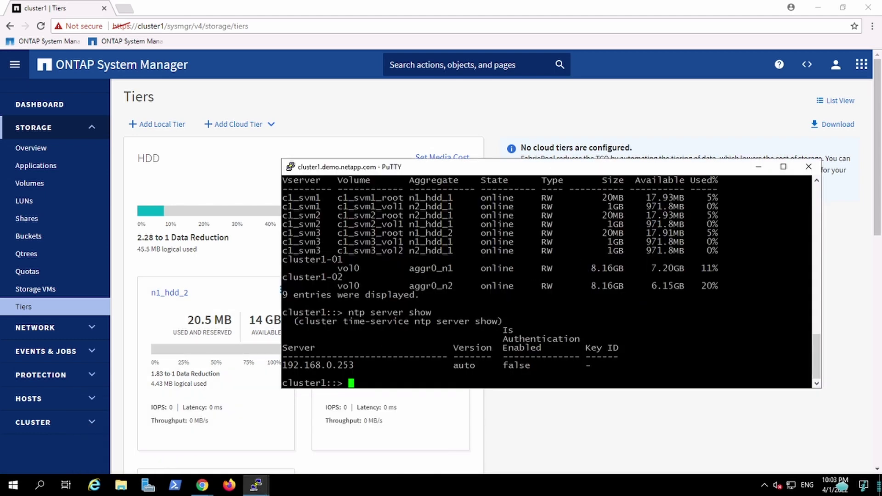
{"action": "type", "text": "aggr show"}
{"action": "key", "text": "Return"}
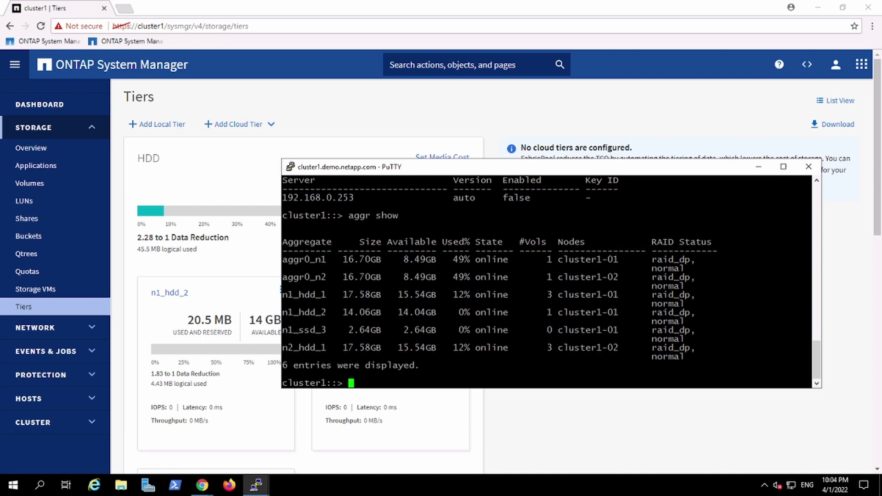
{"action": "type", "text": "storage aggregate "}
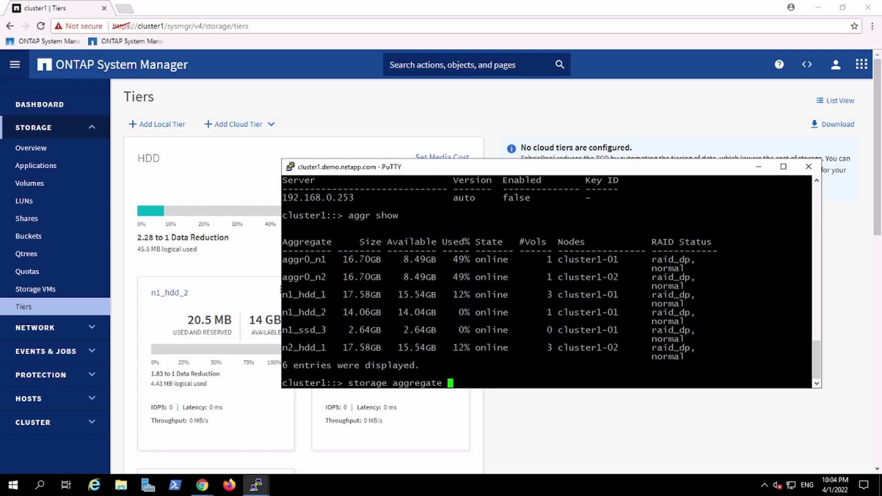
{"action": "type", "text": "create -aggregate "}
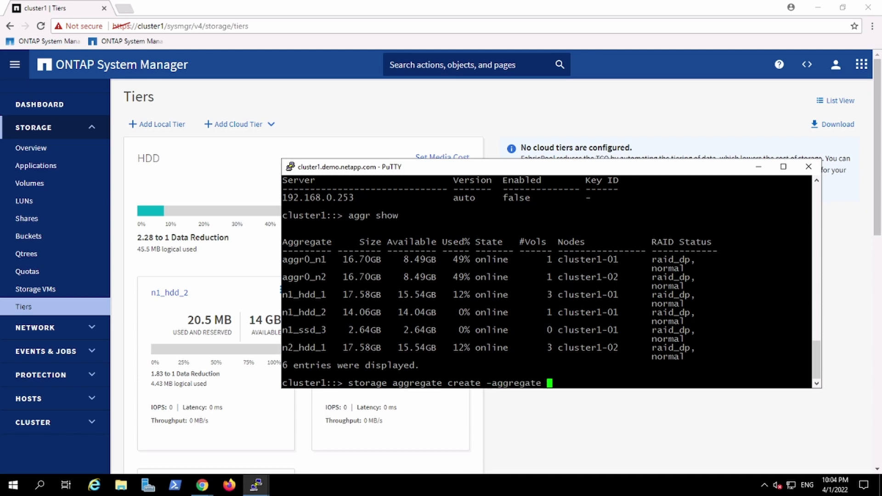
{"action": "type", "text": "n1_hdd+"}
{"action": "key", "text": "BackSpace"}
{"action": "type", "text": "_4 -name"}
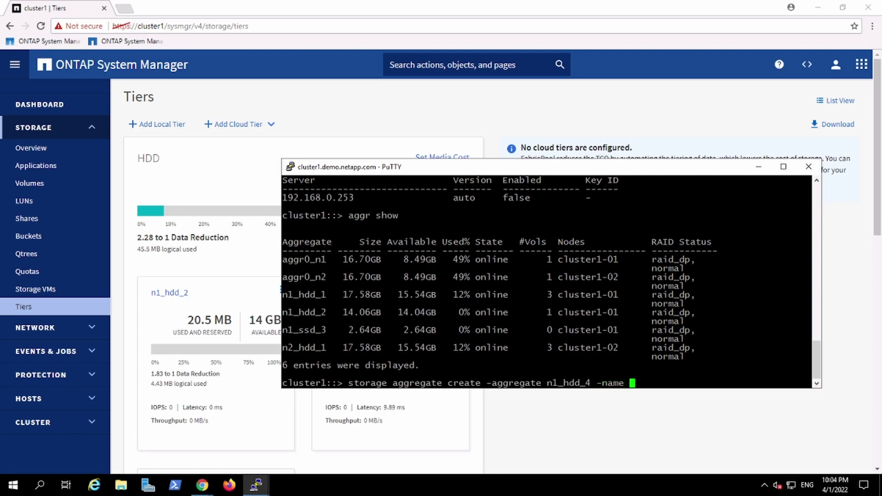
{"action": "key", "text": "BackSpace"}
{"action": "key", "text": "BackSpace"}
{"action": "key", "text": "BackSpace"}
{"action": "key", "text": "BackSpace"}
{"action": "type", "text": "ode"}
{"action": "key", "text": "Tab"}
{"action": "type", "text": "1"}
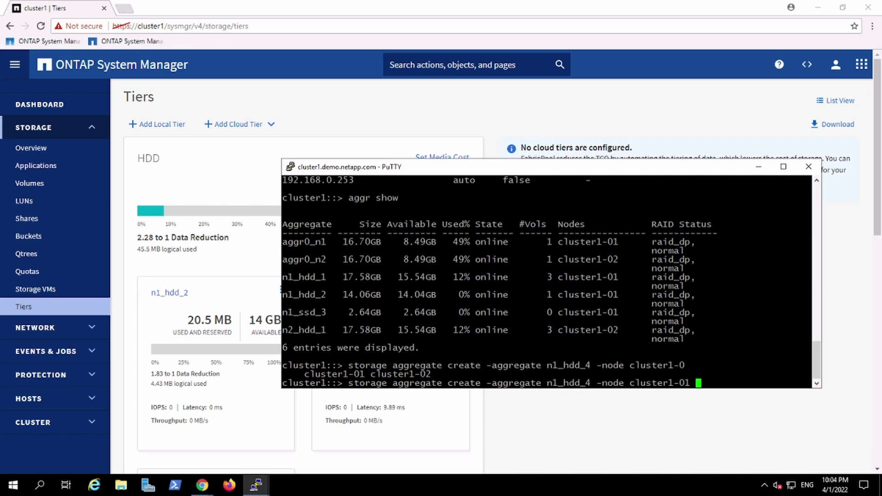
{"action": "type", "text": " -f"}
{"action": "key", "text": "Tab"}
{"action": "key", "text": "Tab"}
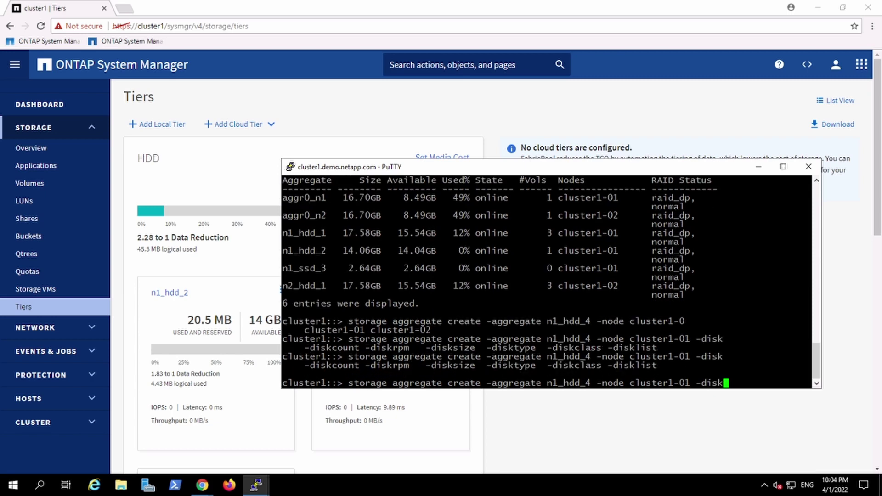
{"action": "key", "text": "ctrl+c"}
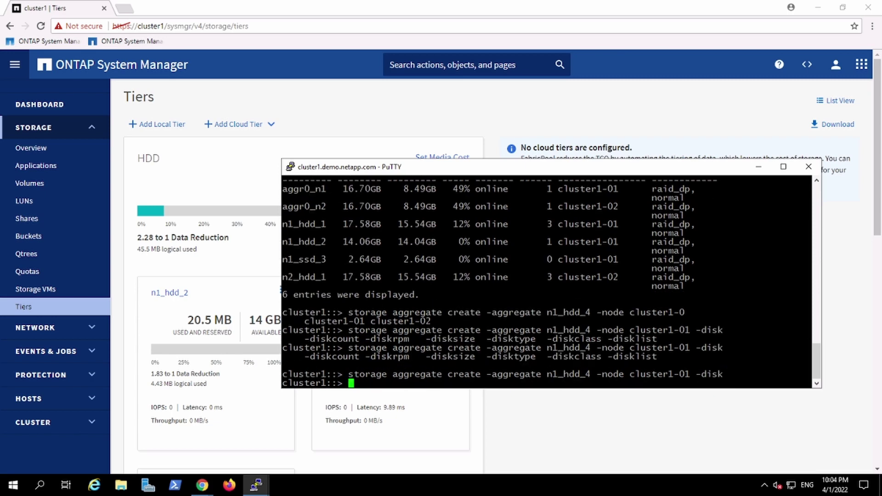
- Enter the "storage disk" command level and look up the commands that begin with "disk"
{"action": "type", "text": "storage disk"}
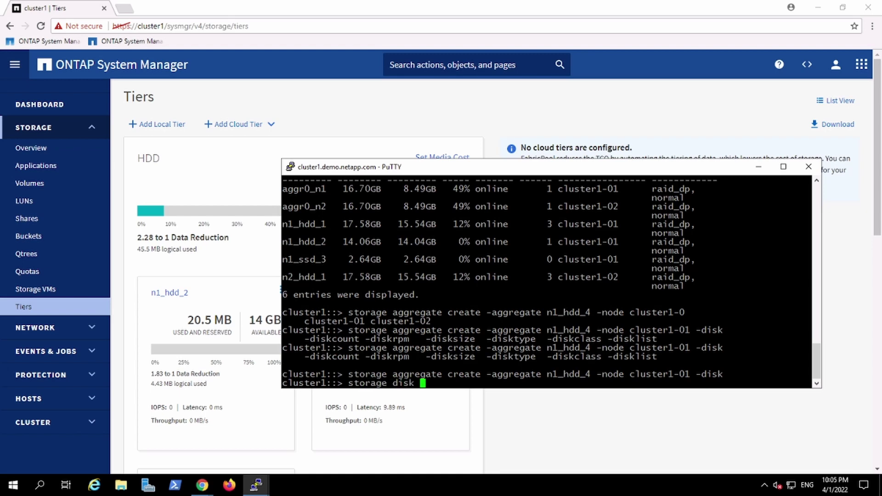
{"action": "key", "text": "Return"}
{"action": "type", "text": "disk"}
{"action": "key", "text": "Tab"}
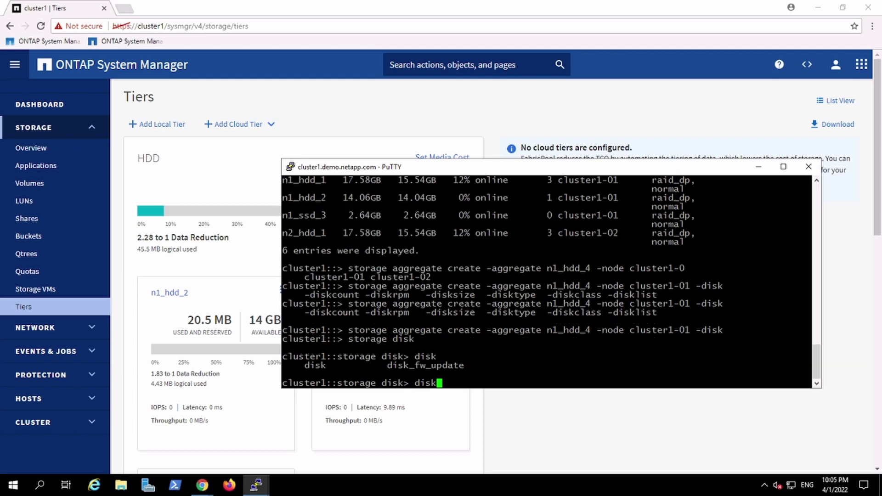
- Try to list the spare disks with a command beginning with "disk-s"
{"action": "type", "text": "-s"}
{"action": "key", "text": "Return"}
{"action": "key", "text": "BackSpace"}
{"action": "key", "text": "BackSpace"}
{"action": "key", "text": "BackSpace"}
{"action": "key", "text": "BackSpace"}
{"action": "key", "text": "BackSpace"}
{"action": "key", "text": "BackSpace"}
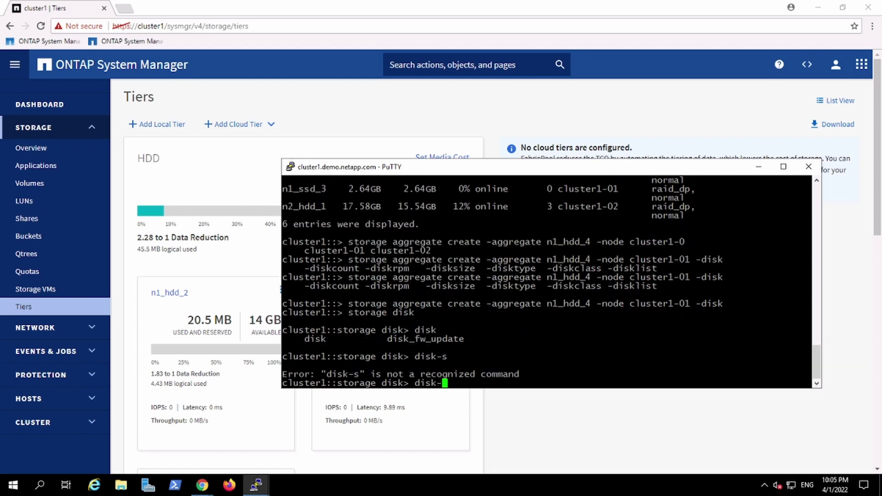
{"action": "type", "text": "spa"}
{"action": "key", "text": "Return"}
{"action": "key", "text": "BackSpace"}
{"action": "key", "text": "BackSpace"}
- List the spare disks with "show-spare-disks" and page through the whole output
{"action": "type", "text": "how"}
{"action": "key", "text": "Tab"}
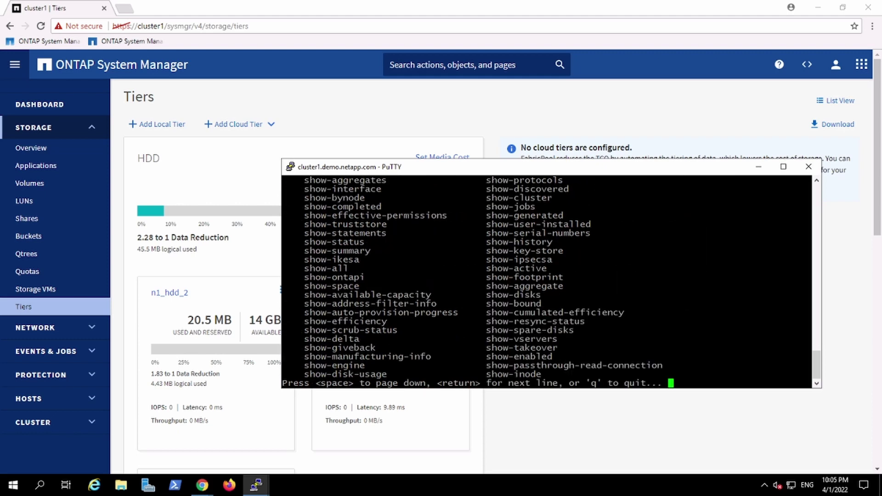
{"action": "type", "text": "qspa"}
{"action": "key", "text": "Tab"}
{"action": "type", "text": "re"}
{"action": "key", "text": "Tab"}
{"action": "key", "text": "Return"}
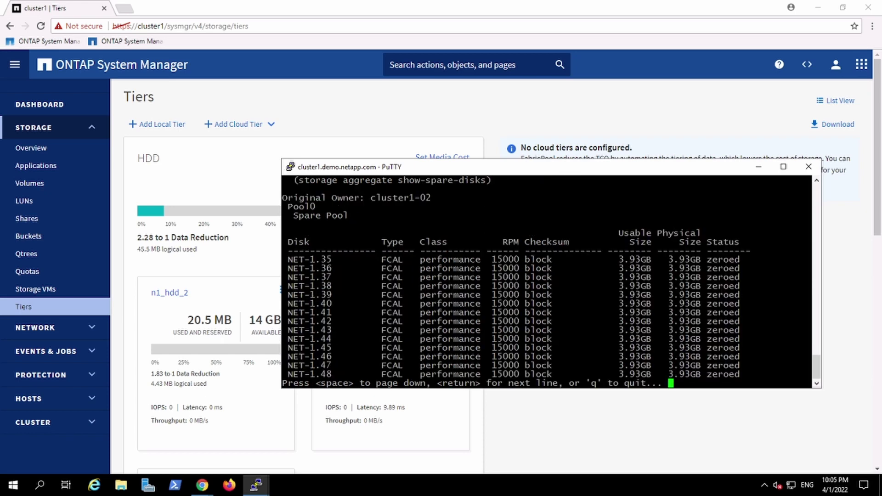
{"action": "key", "text": "space"}
{"action": "key", "text": "space"}
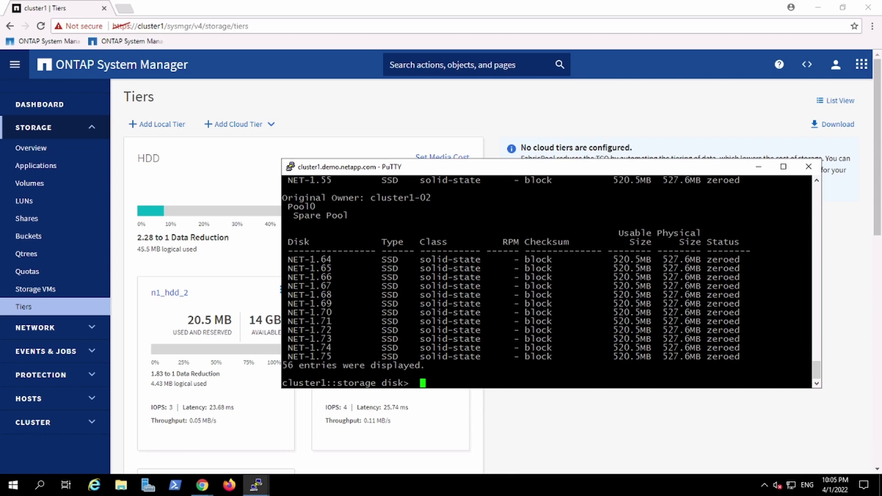
- Examine the spare FCAL disks NET-1.49 to NET-1.91 in the earlier output
{"action": "mouse_move", "coordinate": [817, 371]}
{"action": "left_mouse_down"}
{"action": "mouse_move", "coordinate": [817, 310]}
{"action": "mouse_move", "coordinate": [816, 368]}
{"action": "left_mouse_up"}
{"action": "key", "text": "BackSpace"}
{"action": "left_click_drag", "start_coordinate": [817, 370], "coordinate": [814, 342]}
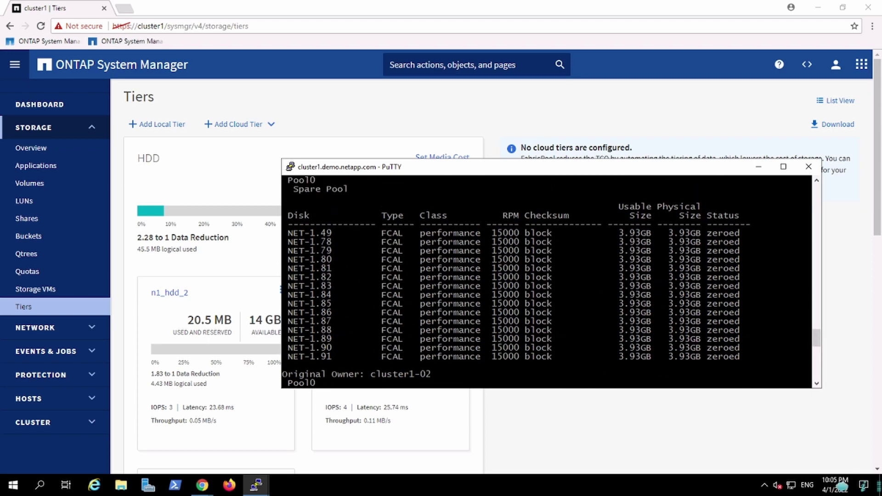
{"action": "left_click_drag", "start_coordinate": [283, 232], "coordinate": [740, 357]}
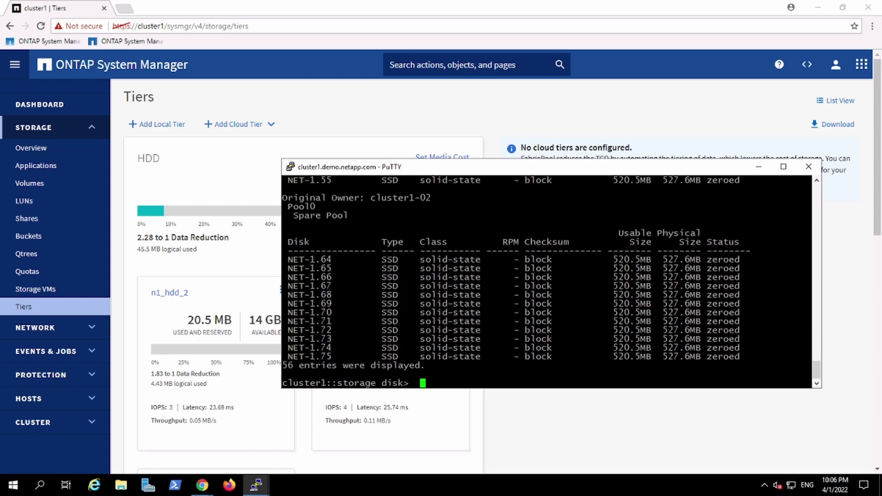
- Begin a "storage aggregate create" command for aggregate n1_hdd_4 on node cluster1-01, including the -disktype option
{"action": "key", "text": "BackSpace"}
{"action": "type", "text": "storage aggregate create -s"}
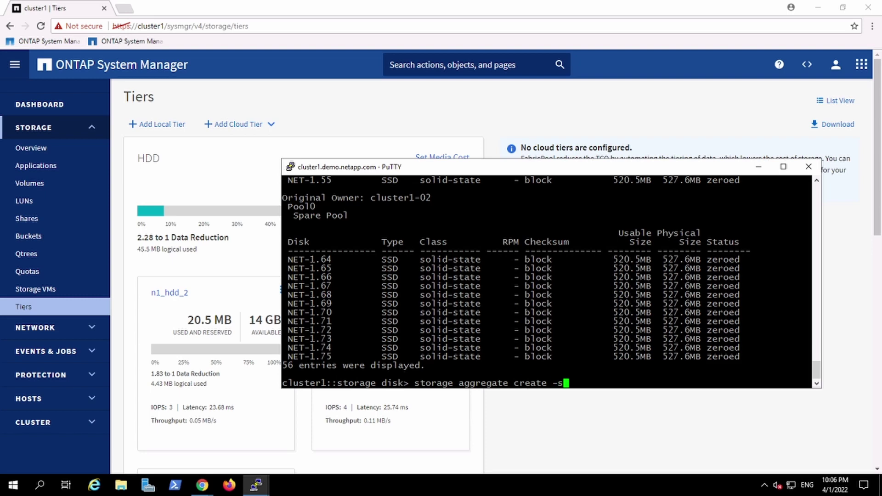
{"action": "key", "text": "BackSpace"}
{"action": "type", "text": "aggregate n1_hdd"}
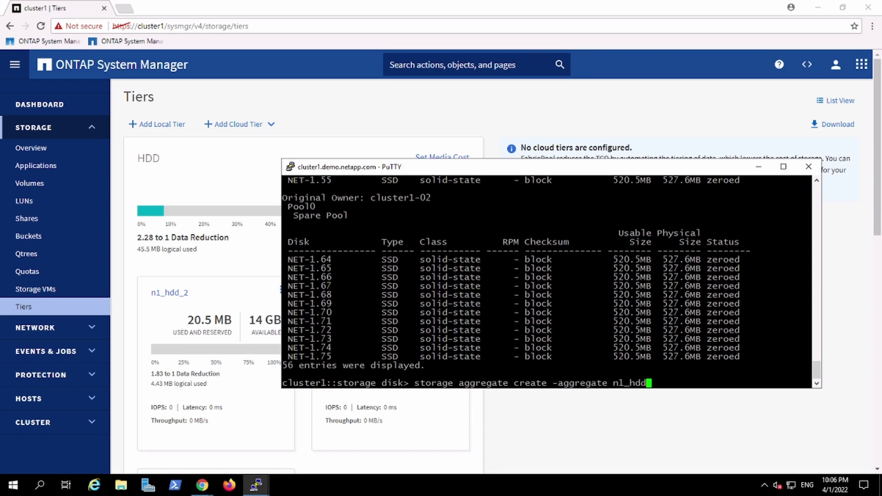
{"action": "type", "text": "_4 -node clu"}
{"action": "key", "text": "Tab"}
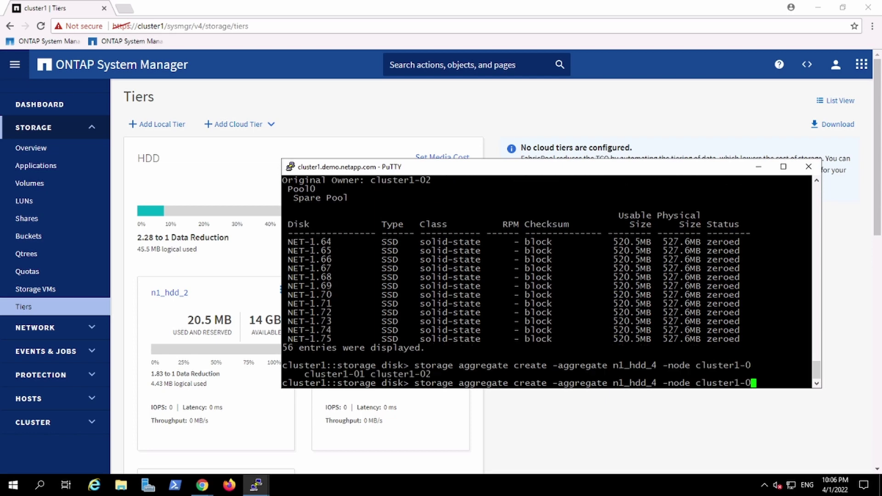
{"action": "type", "text": "1 -disktype "}
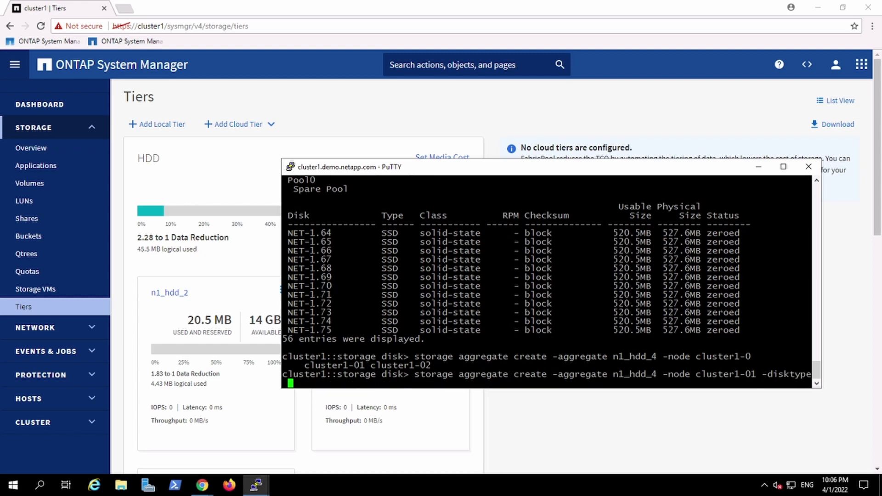
- Complete the create command with disk type FCAL and -diskcount 7, and run it
{"action": "type", "text": "FCAL"}
{"action": "type", "text": " -disk"}
{"action": "key", "text": "Tab"}
{"action": "type", "text": "c"}
{"action": "key", "text": "Tab"}
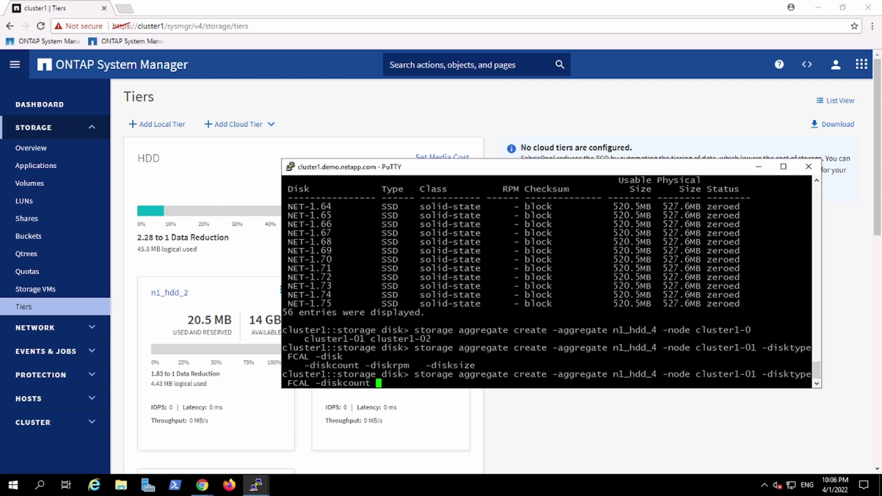
{"action": "type", "text": "7"}
{"action": "key", "text": "Return"}
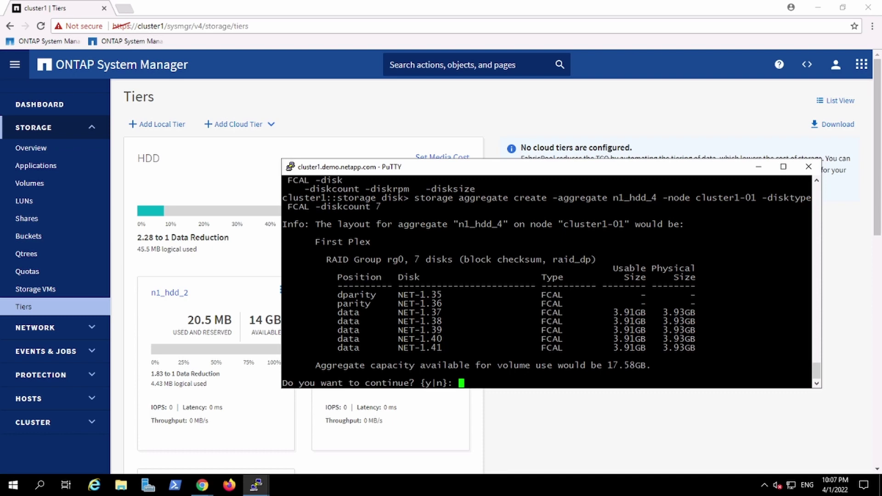
- Review the data disks in the proposed n1_hdd_4 layout and confirm the aggregate creation with "y"
{"action": "left_click_drag", "start_coordinate": [781, 348], "coordinate": [281, 314]}
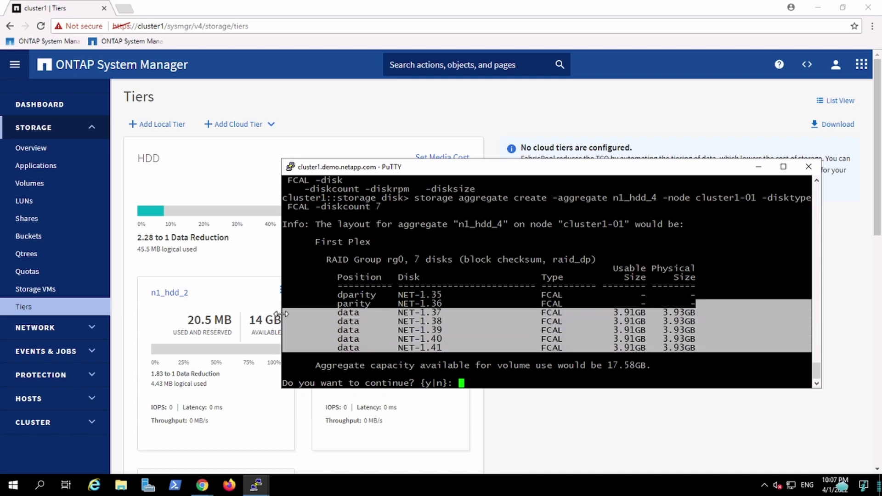
{"action": "left_click", "coordinate": [314, 306]}
{"action": "type", "text": "y"}
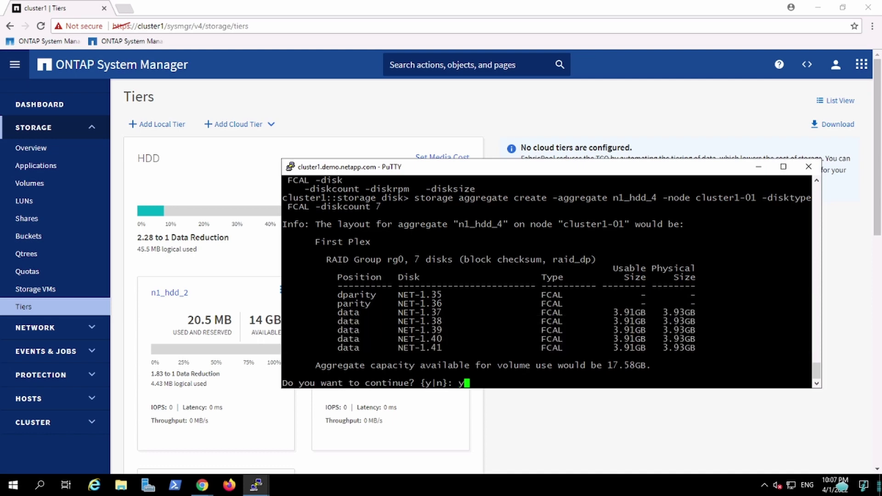
{"action": "key", "text": "Return"}
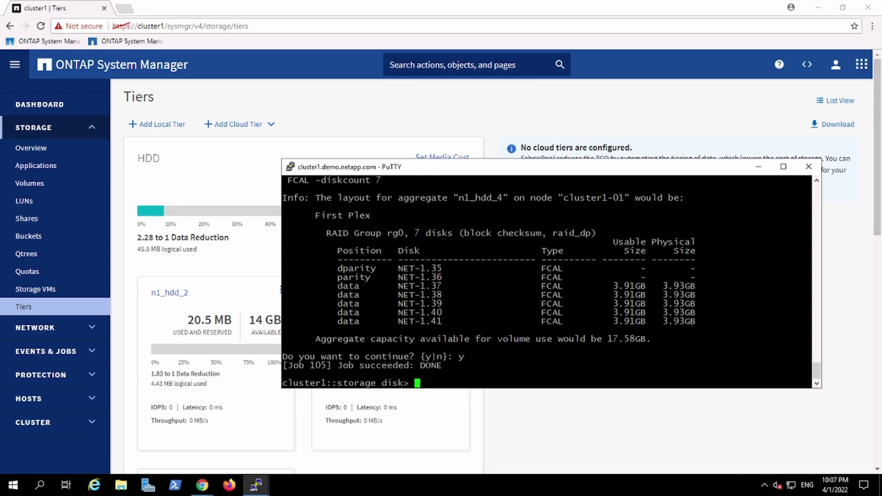
{"action": "key", "text": "Return"}
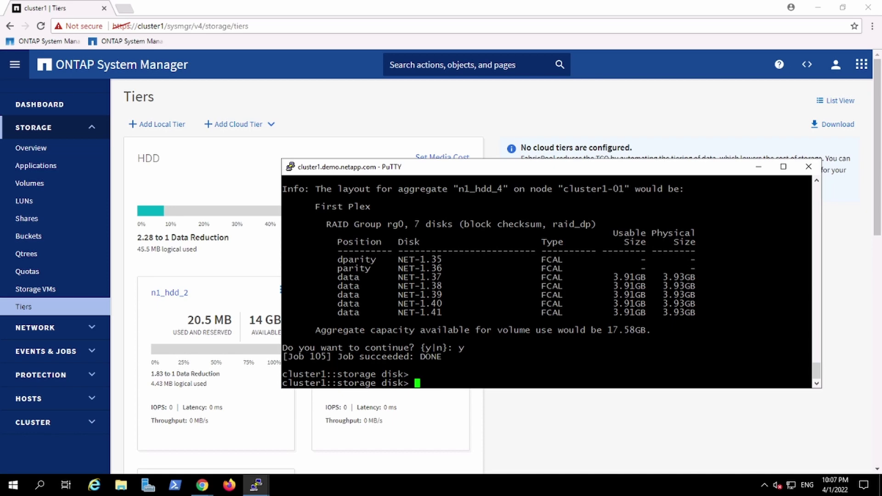
- List the aggregates with "aggr show" and locate n1_hdd_4 in the output
{"action": "key", "text": "Up"}
{"action": "key", "text": "Up"}
{"action": "key", "text": "Up"}
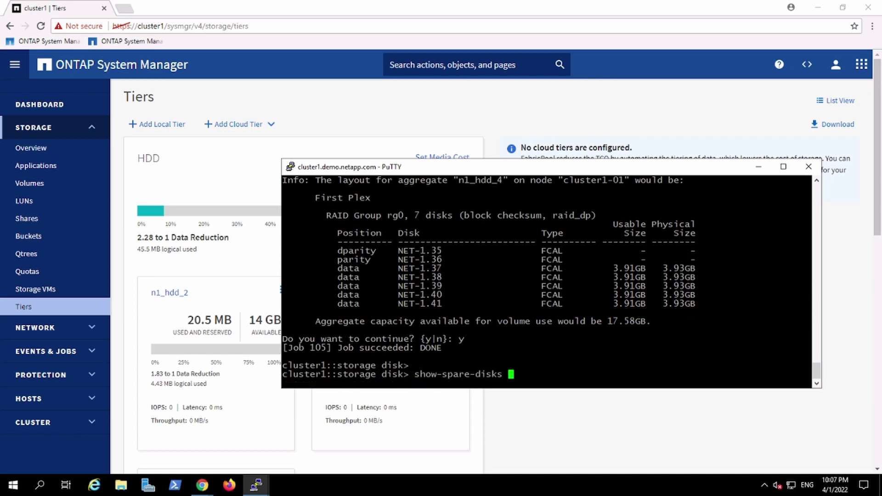
{"action": "key", "text": "Up"}
{"action": "key", "text": "Return"}
{"action": "double_click", "coordinate": [304, 312]}
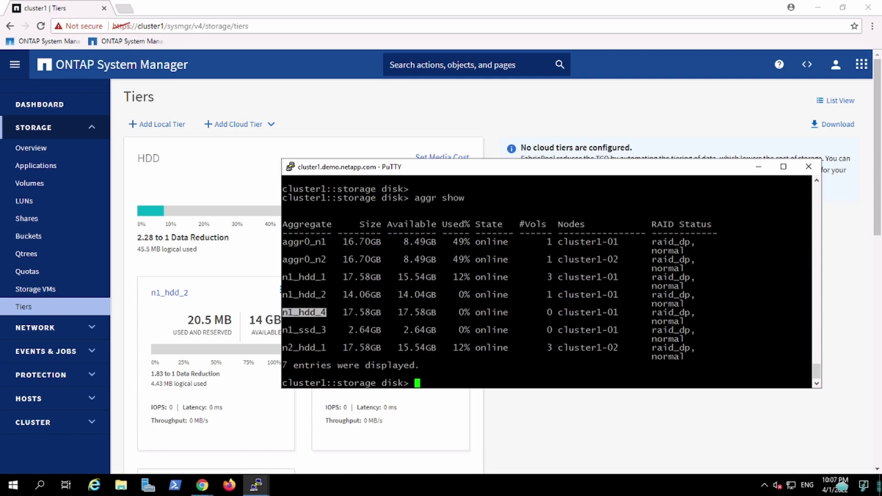
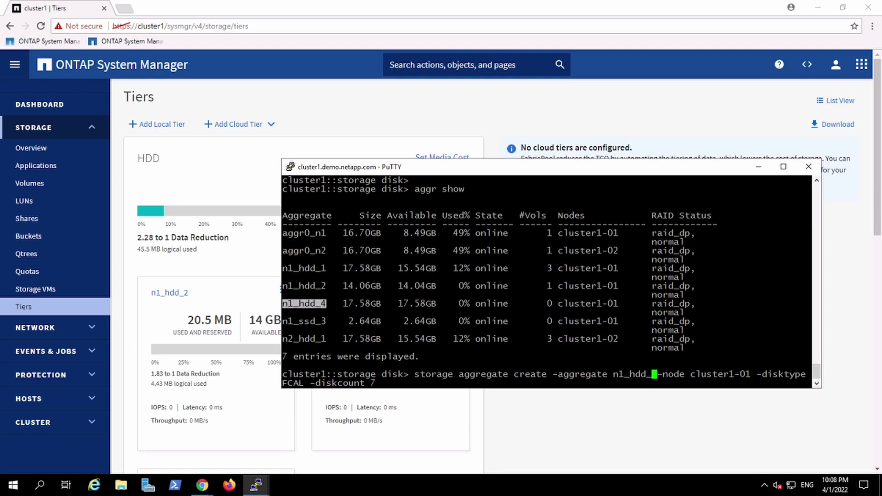
- Change the aggregate name in the recalled create command to n1_hdd_5 and remove its disk type and disk count options
{"action": "type", "text": "5"}
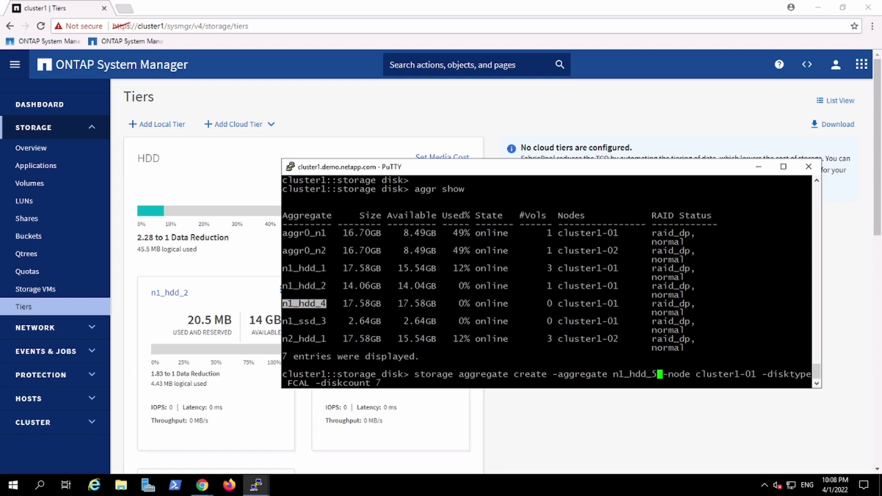
{"action": "key", "text": "Right"}
{"action": "key", "text": "Right"}
{"action": "key", "text": "Right"}
{"action": "key", "text": "Right"}
{"action": "key", "text": "Right"}
{"action": "key", "text": "Right"}
{"action": "key", "text": "Right"}
{"action": "key", "text": "Right"}
{"action": "key", "text": "Right"}
{"action": "key", "text": "Right"}
{"action": "key", "text": "Right"}
{"action": "key", "text": "Right"}
{"action": "key", "text": "Right"}
{"action": "key", "text": "Right"}
{"action": "key", "text": "Right"}
{"action": "key", "text": "Right"}
{"action": "key", "text": "Right"}
{"action": "key", "text": "Right"}
{"action": "key", "text": "Right"}
{"action": "key", "text": "Right"}
{"action": "key", "text": "Right"}
{"action": "key", "text": "Right"}
{"action": "key", "text": "Right"}
{"action": "key", "text": "Right"}
{"action": "key", "text": "Right"}
{"action": "key", "text": "Right"}
{"action": "key", "text": "Right"}
{"action": "key", "text": "BackSpace"}
{"action": "key", "text": "BackSpace"}
{"action": "key", "text": "BackSpace"}
{"action": "key", "text": "BackSpace"}
{"action": "key", "text": "BackSpace"}
{"action": "key", "text": "BackSpace"}
{"action": "key", "text": "BackSpace"}
{"action": "key", "text": "BackSpace"}
{"action": "key", "text": "BackSpace"}
{"action": "key", "text": "BackSpace"}
{"action": "key", "text": "BackSpace"}
{"action": "key", "text": "BackSpace"}
{"action": "key", "text": "BackSpace"}
{"action": "key", "text": "BackSpace"}
{"action": "key", "text": "BackSpace"}
{"action": "key", "text": "BackSpace"}
{"action": "key", "text": "BackSpace"}
{"action": "key", "text": "BackSpace"}
{"action": "key", "text": "BackSpace"}
{"action": "key", "text": "BackSpace"}
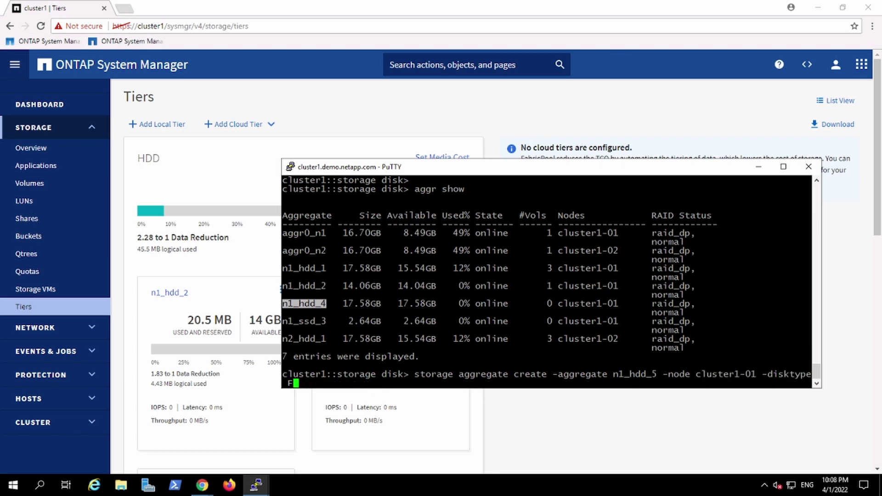
{"action": "key", "text": "BackSpace"}
{"action": "key", "text": "BackSpace"}
- Add "-raidtype raid4" to the create command for n1_hdd_5
{"action": "type", "text": "raidtype raid"}
{"action": "key", "text": "Tab"}
{"action": "type", "text": "r"}
{"action": "key", "text": "BackSpace"}
{"action": "type", "text": "4 "}
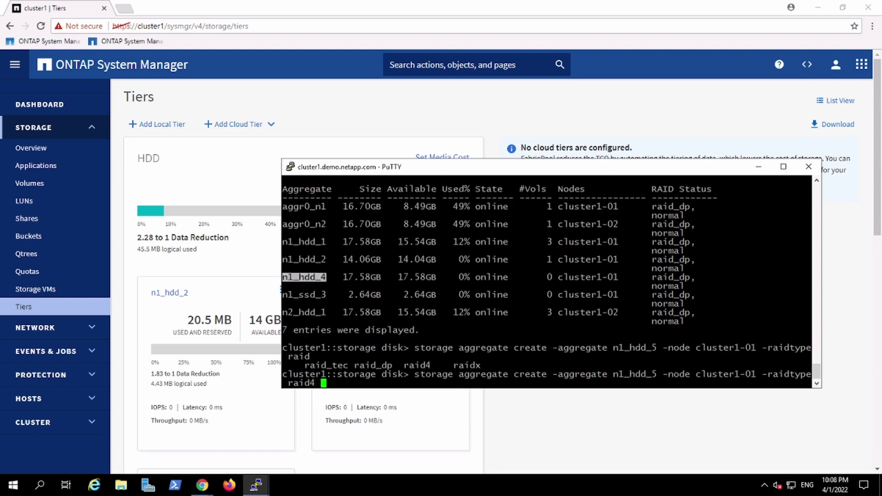
- Complete the n1_hdd_5 command with "-disktype FCAL -diskcount 5" and run it
{"action": "type", "text": "-disktype FCa"}
{"action": "key", "text": "BackSpace"}
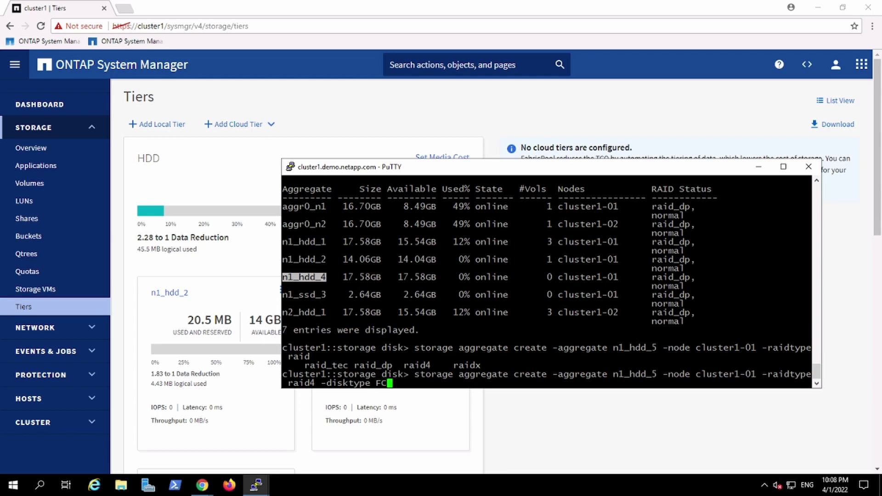
{"action": "type", "text": "AL "}
{"action": "type", "text": "-disk"}
{"action": "key", "text": "Tab"}
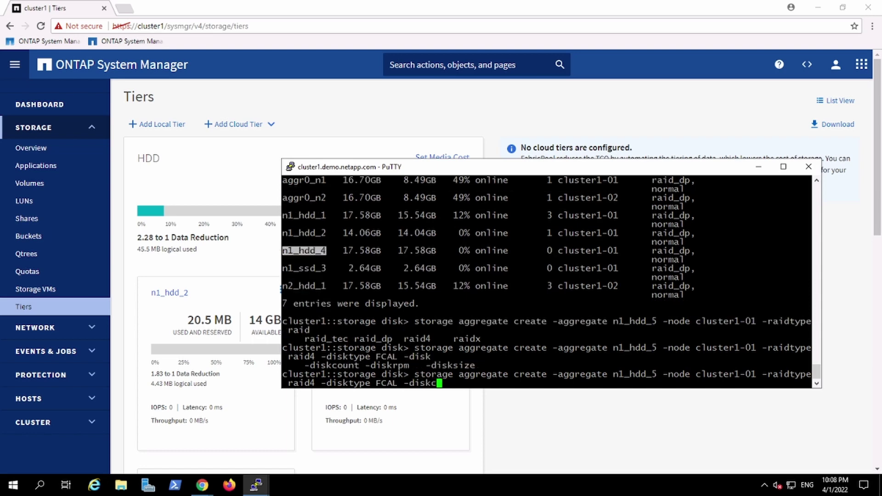
{"action": "type", "text": "count 5"}
{"action": "key", "text": "Return"}
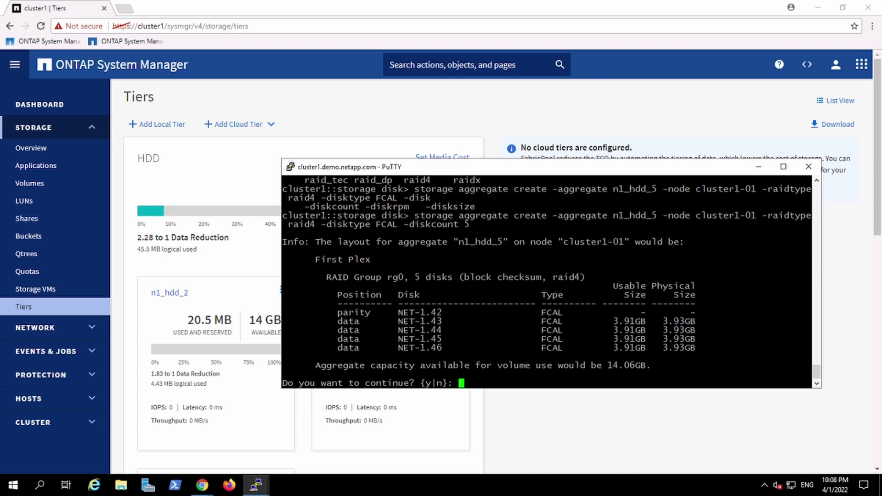
- Check the raid4 option in the n1_hdd_5 command and confirm the aggregate creation with "y"
{"action": "double_click", "coordinate": [301, 224]}
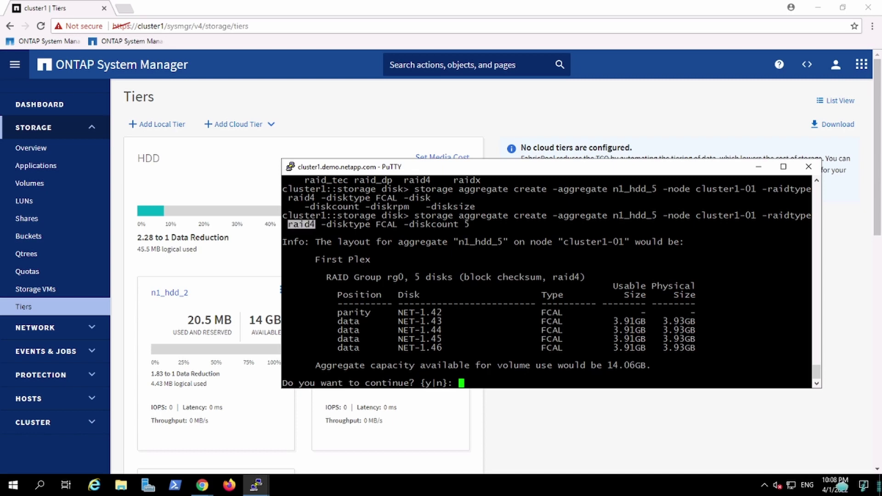
{"action": "type", "text": "y"}
{"action": "key", "text": "Return"}
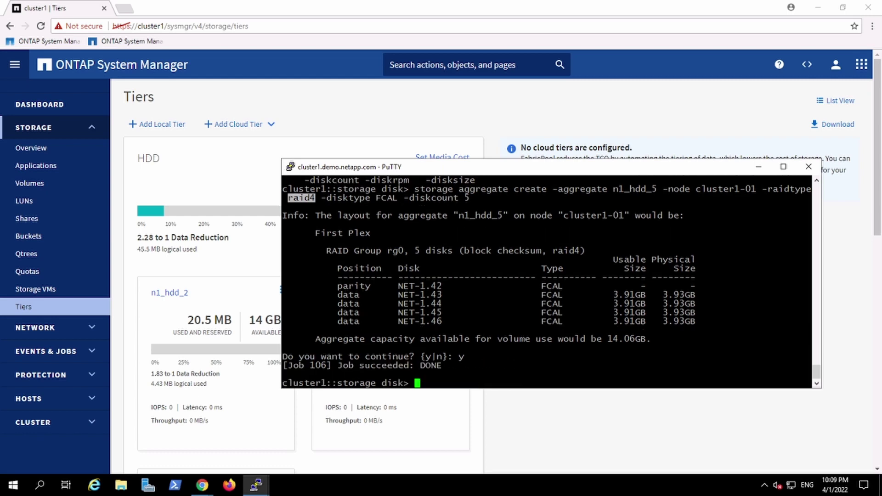
- List all aggregates again with "aggr show" and check the n1_hdd_4 entry
{"action": "key", "text": "Up"}
{"action": "key", "text": "Up"}
{"action": "key", "text": "Return"}
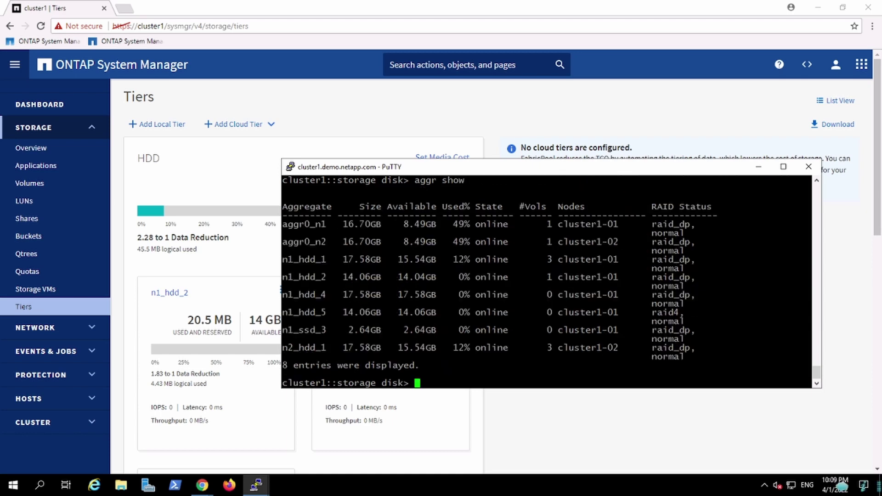
{"action": "double_click", "coordinate": [303, 294]}
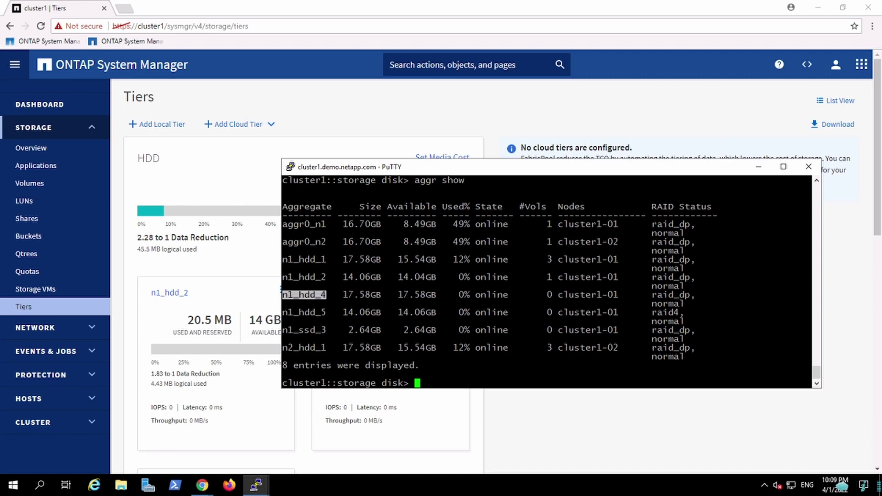
{"action": "left_click", "coordinate": [303, 294]}
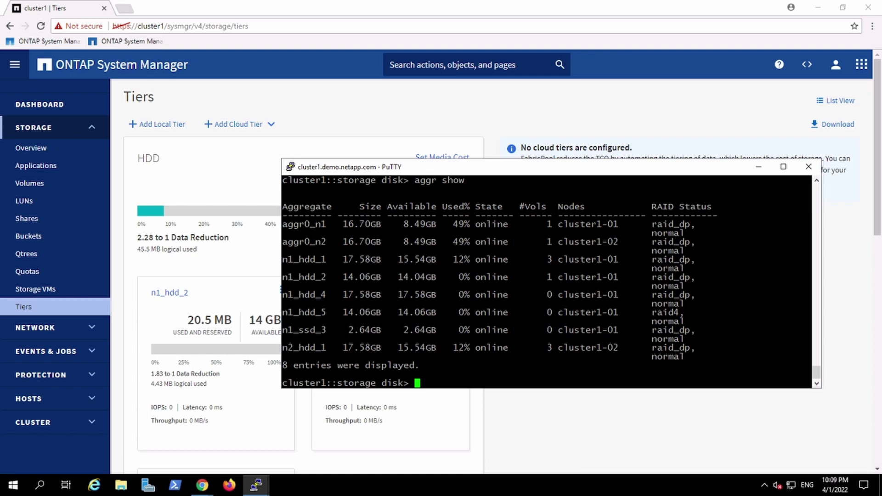
- Switch to ONTAP System Manager in the browser and reload the Tiers page to view the local tiers
{"action": "left_click", "coordinate": [562, 443]}
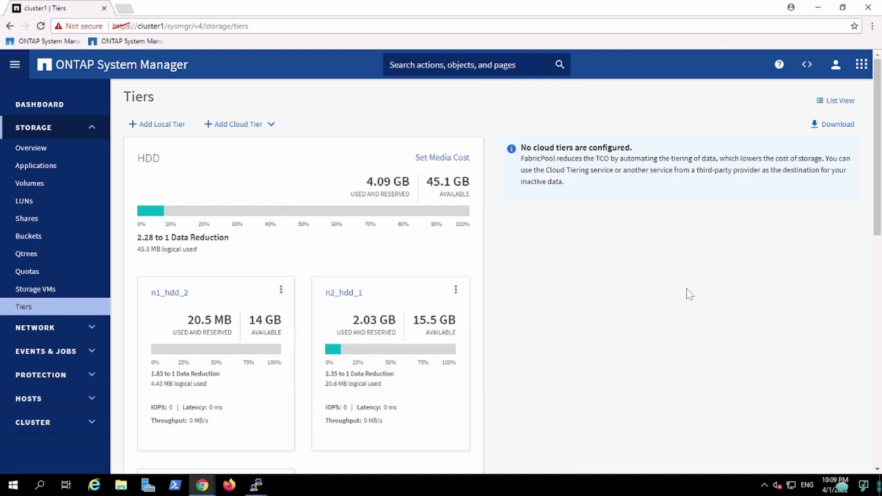
{"action": "left_click", "coordinate": [878, 305]}
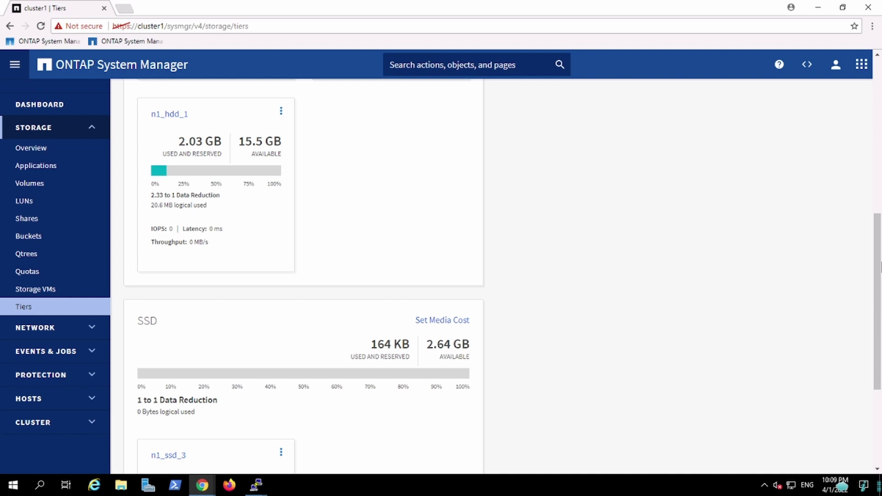
{"action": "left_click", "coordinate": [35, 296]}
{"action": "left_click", "coordinate": [27, 307]}
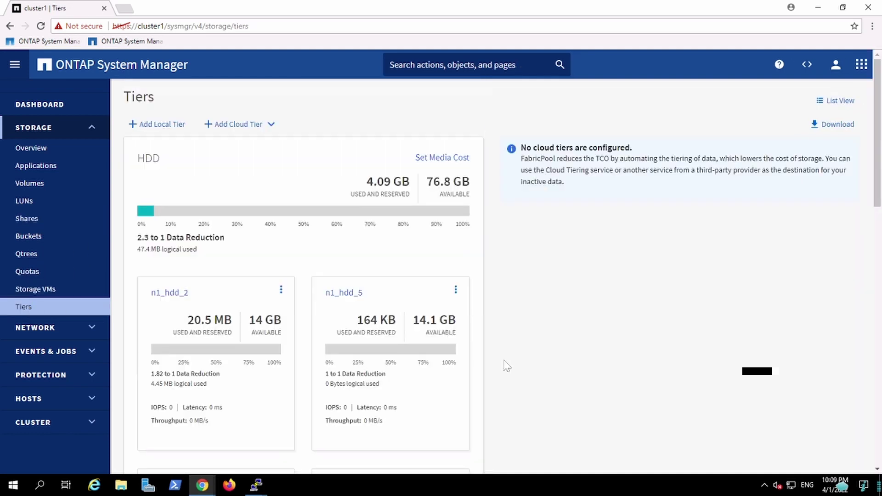
- Open the n1_hdd_5 local tier and check its RAID type, disk information and volumes, including a second look at its overview
{"action": "left_click_drag", "start_coordinate": [878, 194], "coordinate": [854, 230]}
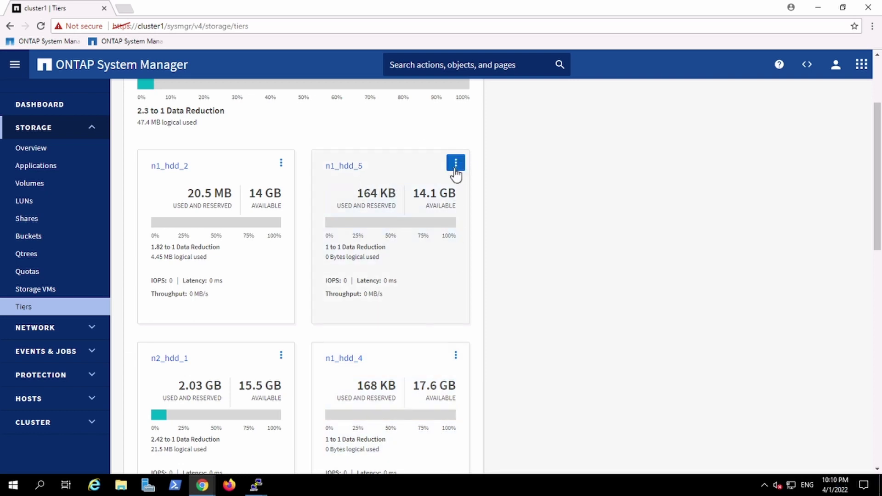
{"action": "left_click", "coordinate": [356, 169]}
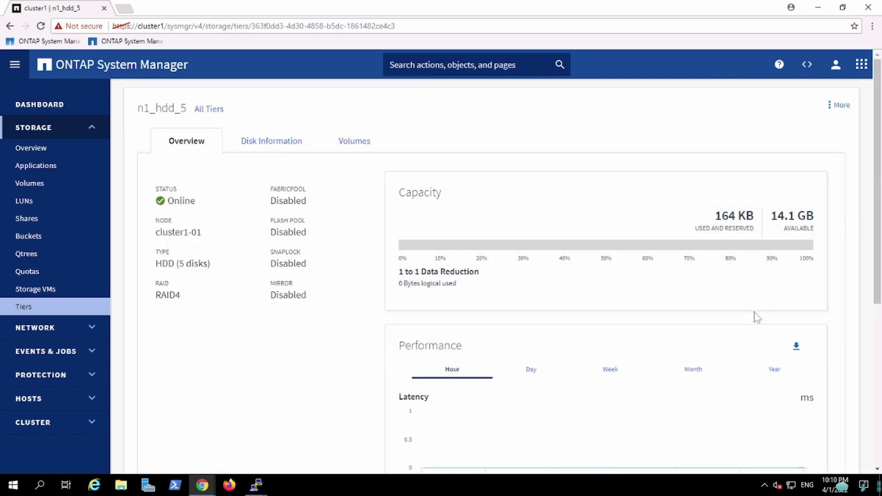
{"action": "double_click", "coordinate": [167, 295]}
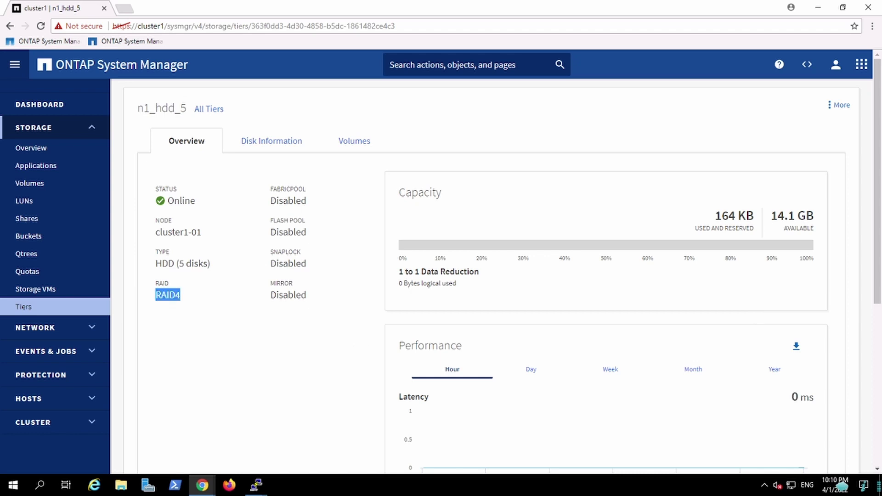
{"action": "left_click", "coordinate": [282, 147]}
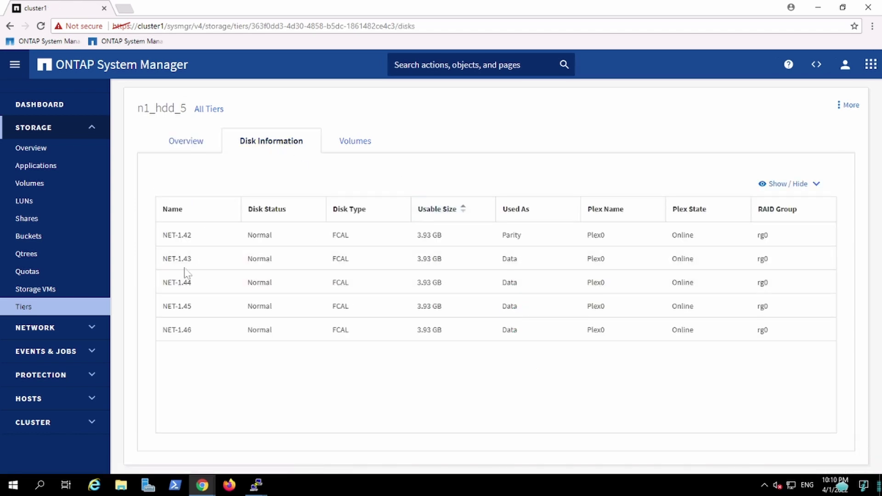
{"action": "left_click", "coordinate": [355, 142]}
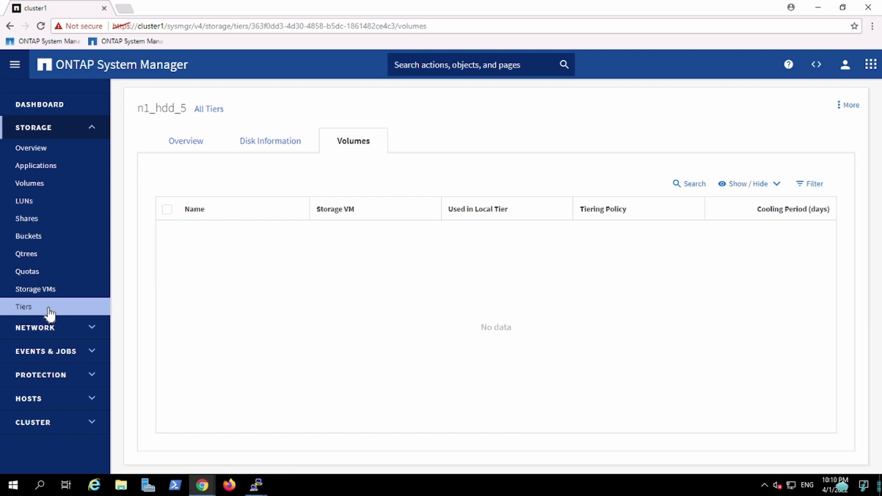
{"action": "left_click", "coordinate": [207, 110]}
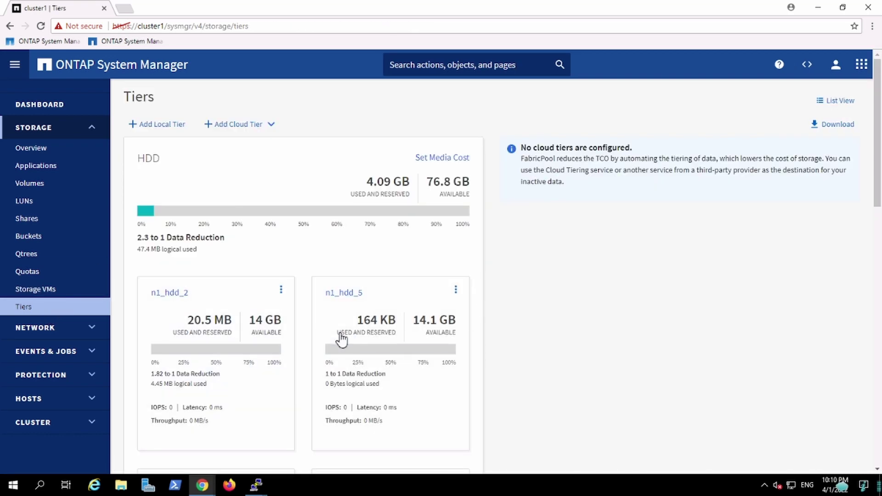
{"action": "left_click", "coordinate": [354, 293]}
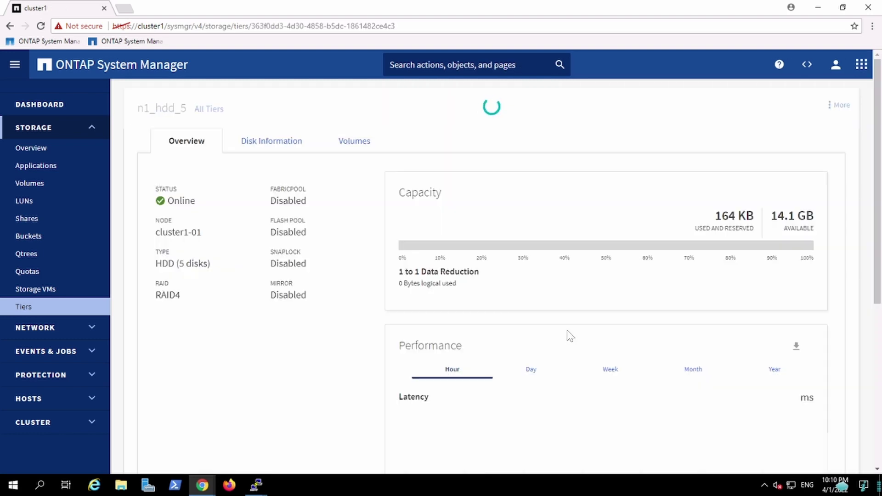
- Return to all tiers, open the n1_hdd_4 local tier and check its RAID type and disk information
{"action": "left_click", "coordinate": [209, 109]}
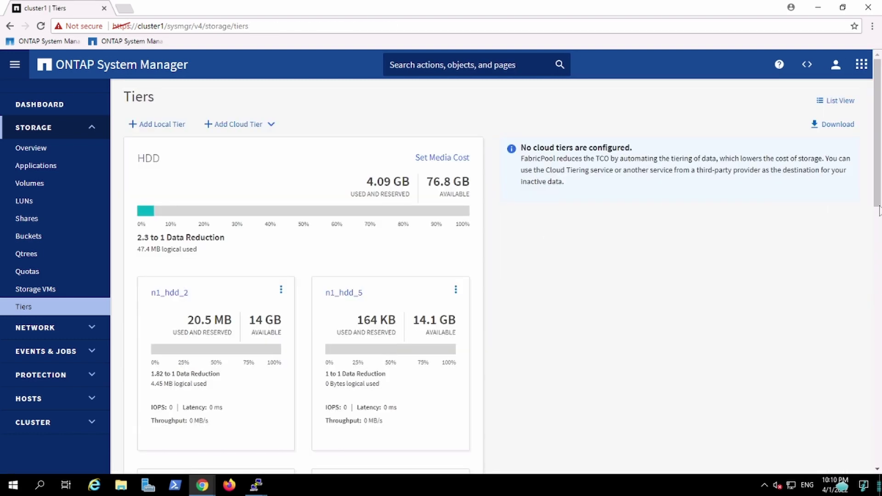
{"action": "left_click_drag", "start_coordinate": [878, 202], "coordinate": [878, 280]}
{"action": "left_click", "coordinate": [353, 273]}
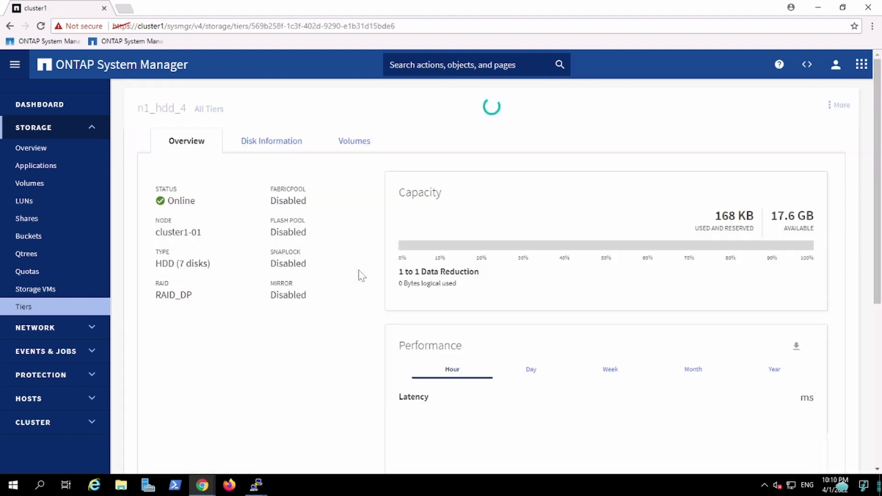
{"action": "double_click", "coordinate": [184, 295]}
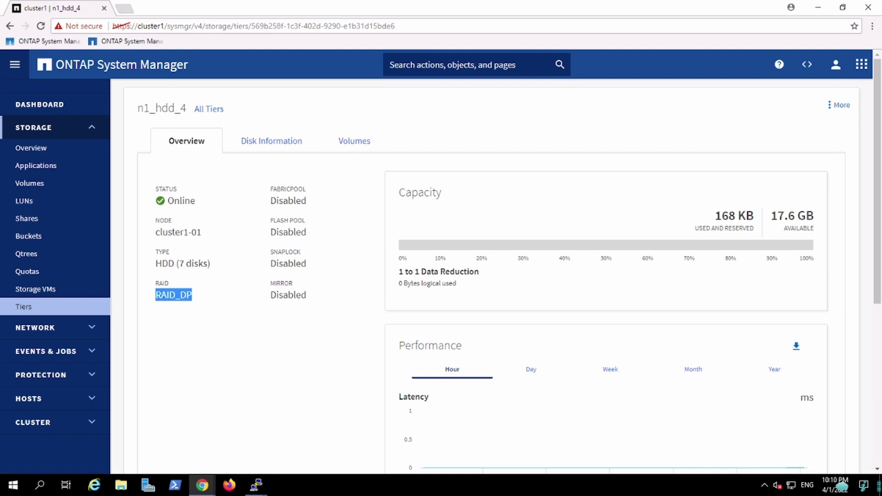
{"action": "left_click", "coordinate": [258, 150]}
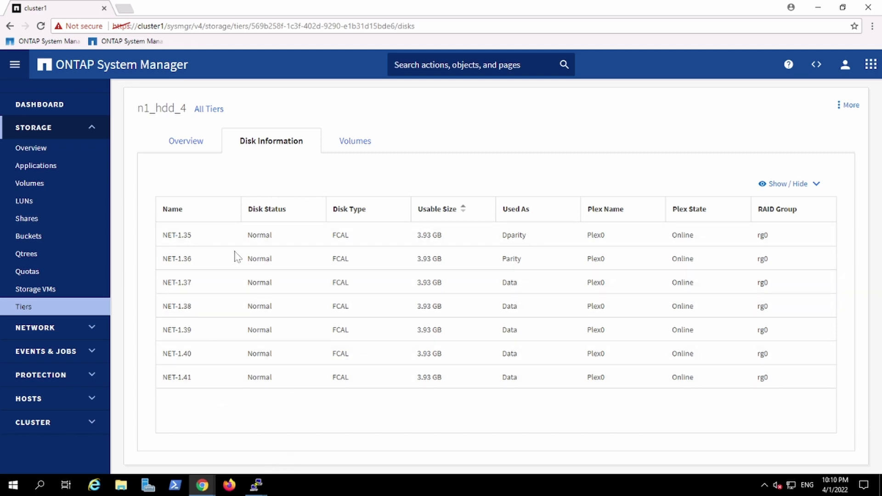
- Go back to the Tiers page and review the cards of all HDD local tiers, including n1_hdd_4
{"action": "left_click", "coordinate": [41, 308]}
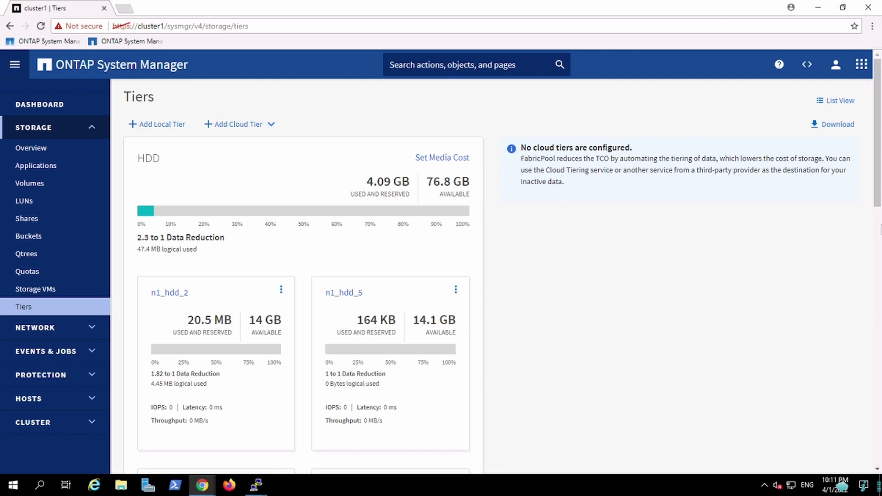
{"action": "scroll", "coordinate": [501, 276], "scroll_direction": "down", "scroll_amount": 8}
{"action": "scroll", "coordinate": [500, 275], "scroll_direction": "up", "scroll_amount": 7}
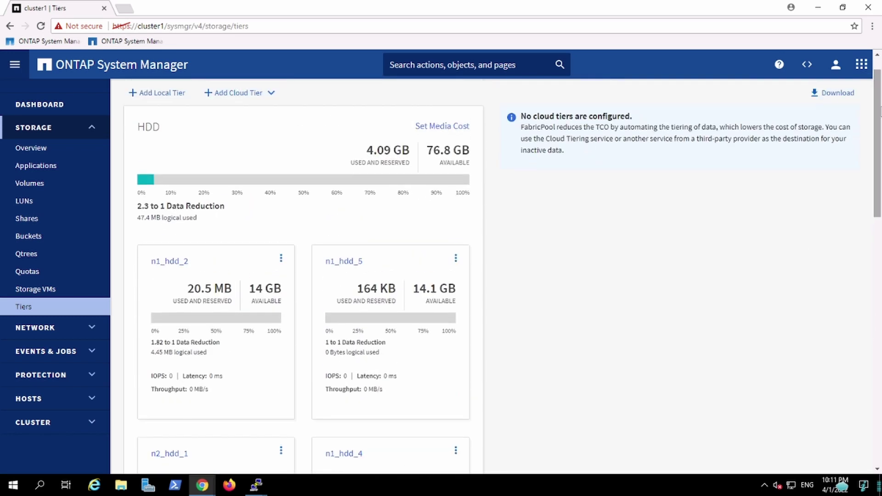
{"action": "scroll", "coordinate": [879, 105], "scroll_direction": "up", "scroll_amount": 1}
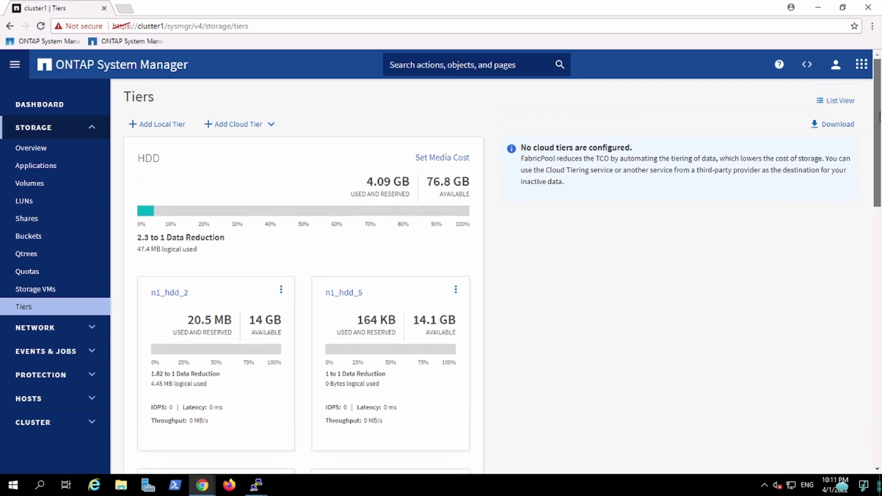
{"action": "scroll", "coordinate": [408, 373], "scroll_direction": "down", "scroll_amount": 5}
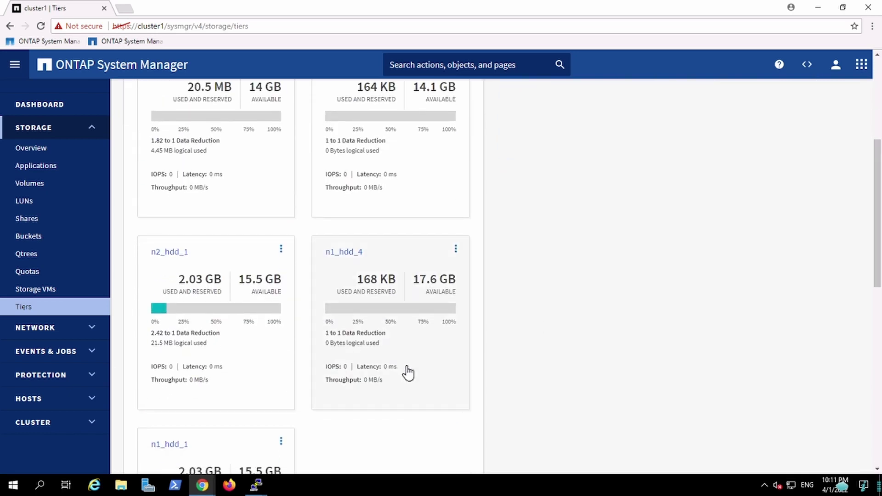